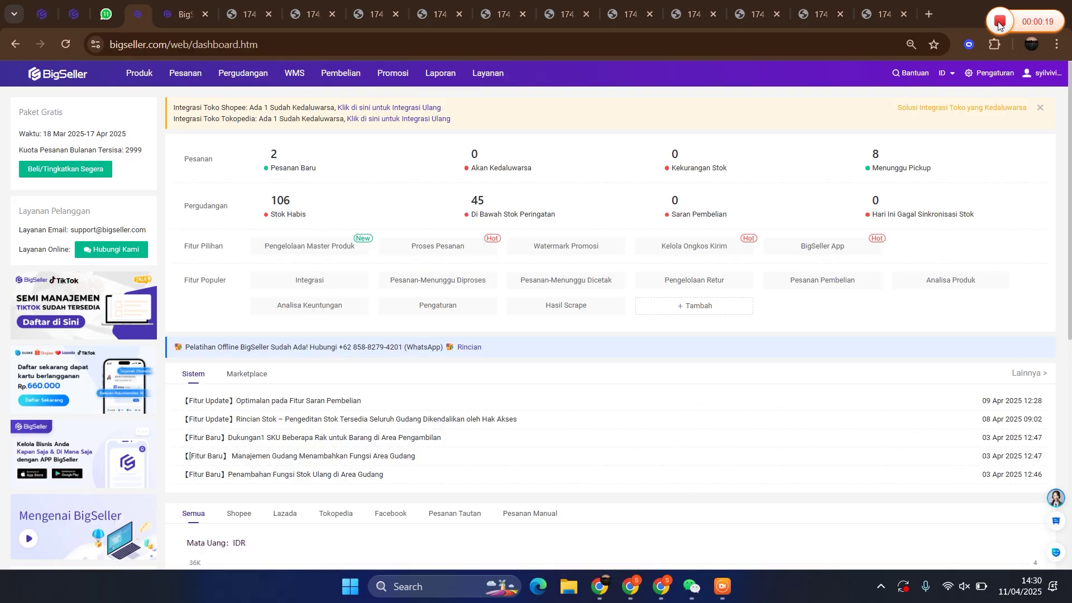
Open the Proses Pesanan Purna Jual page under Pesanan's Pengelolaan Purna Jual section
mouse_move(227, 75)
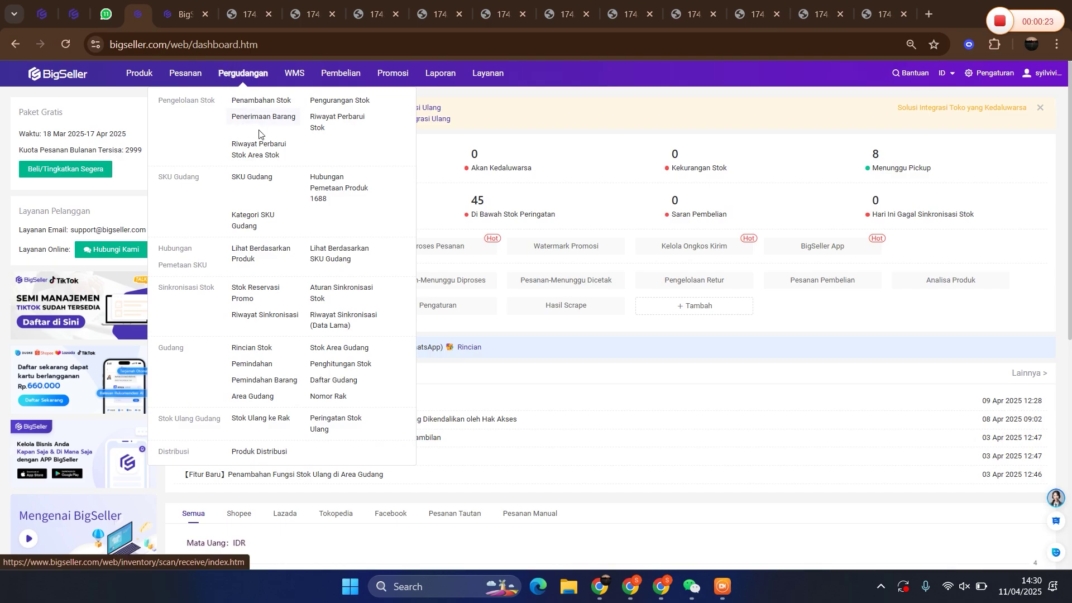
mouse_move(184, 73)
triple_click(132, 175)
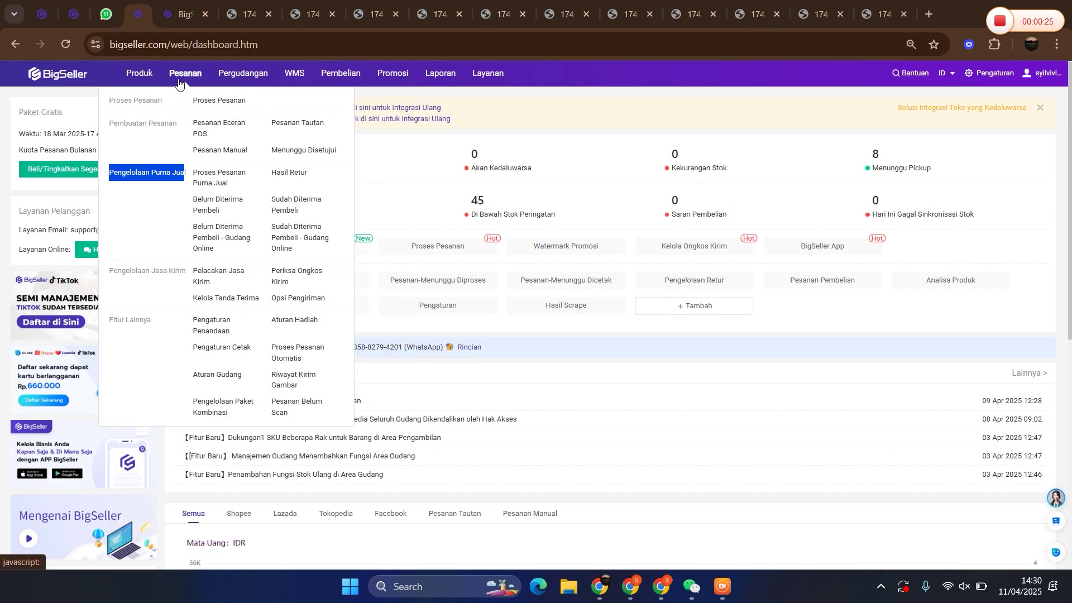
left_click_drag(110, 173, 187, 172)
left_click(121, 180)
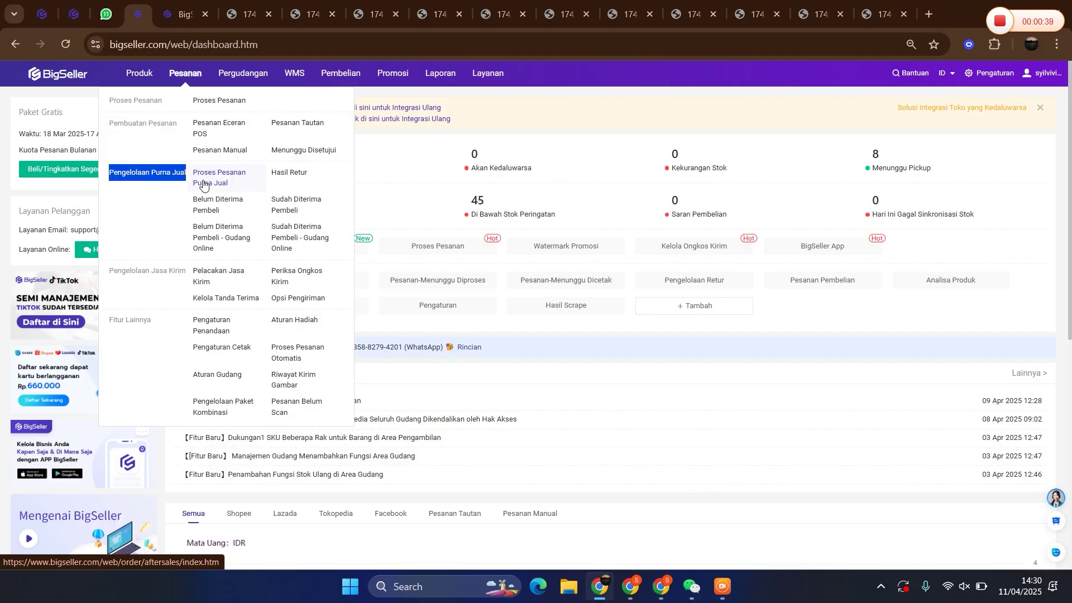
left_click(203, 185)
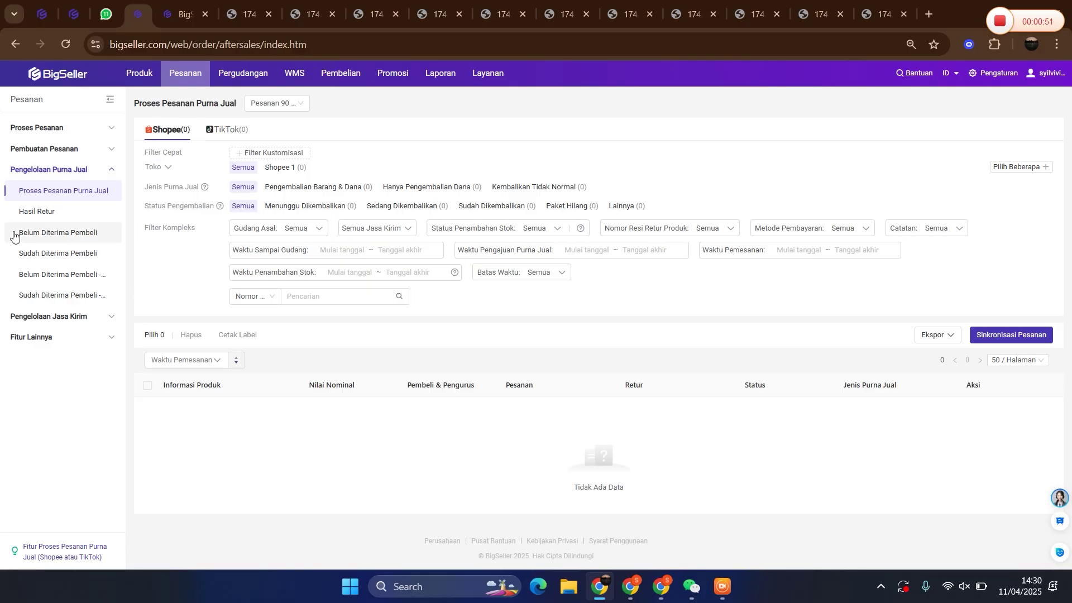
View the Belum Diterima Pembeli page and the Proses Pengembalian list on the Sudah Diterima Pembeli page
left_click_drag(17, 232, 114, 342)
left_click(10, 339)
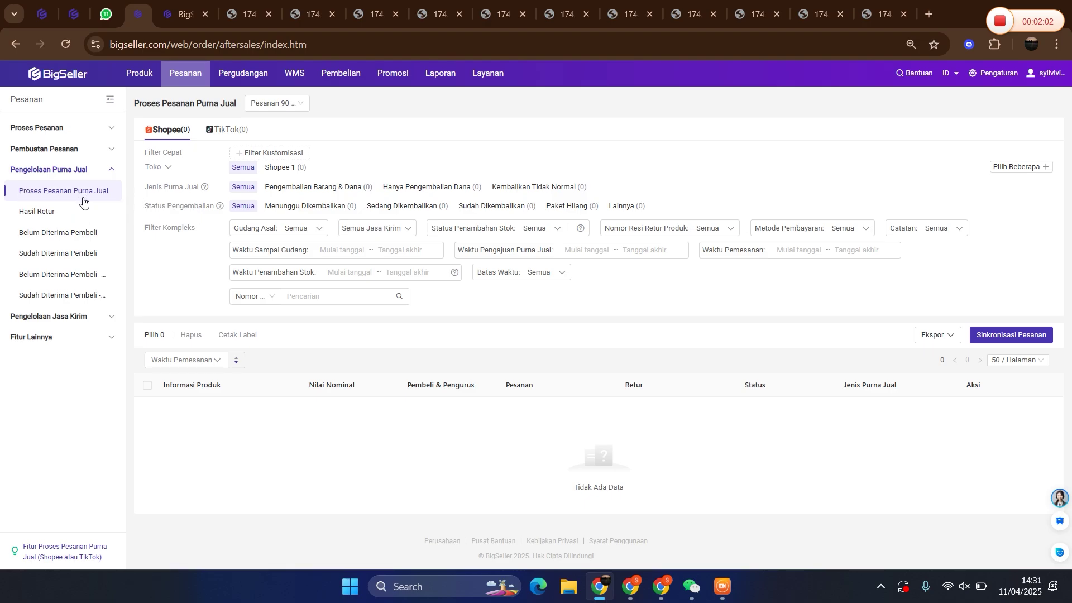
left_click_drag(59, 239, 62, 240)
left_click(43, 256)
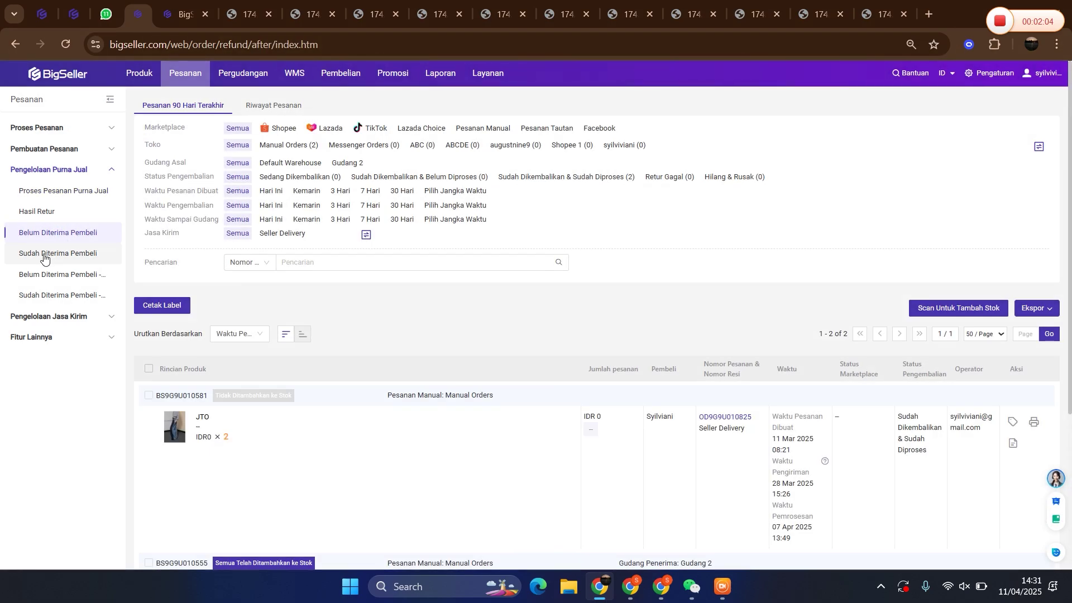
left_click(281, 342)
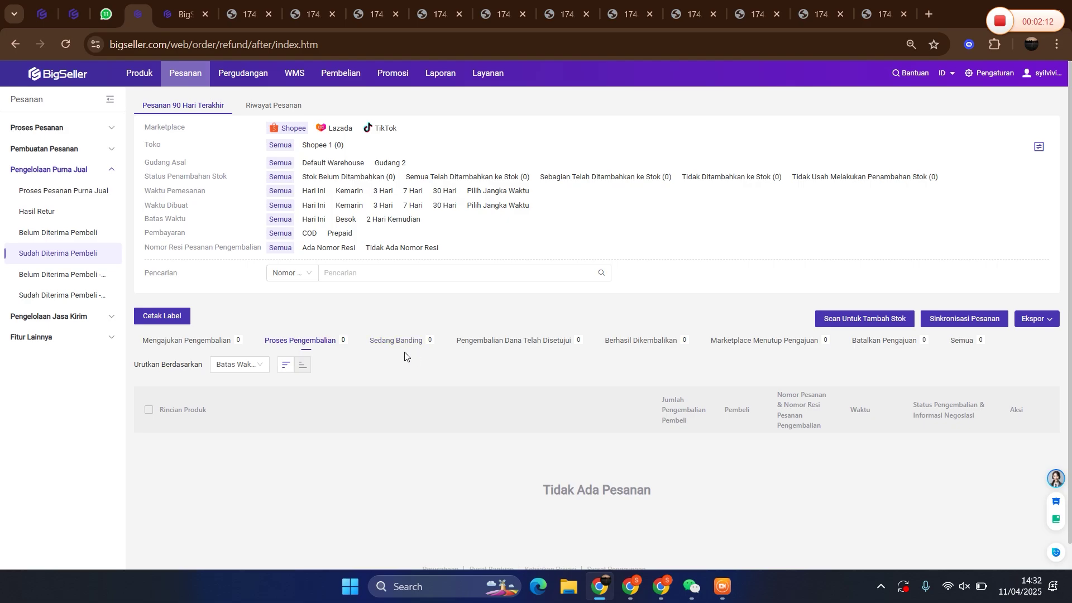
Return to the Proses Pesanan Purna Jual page and reload it
left_click(46, 195)
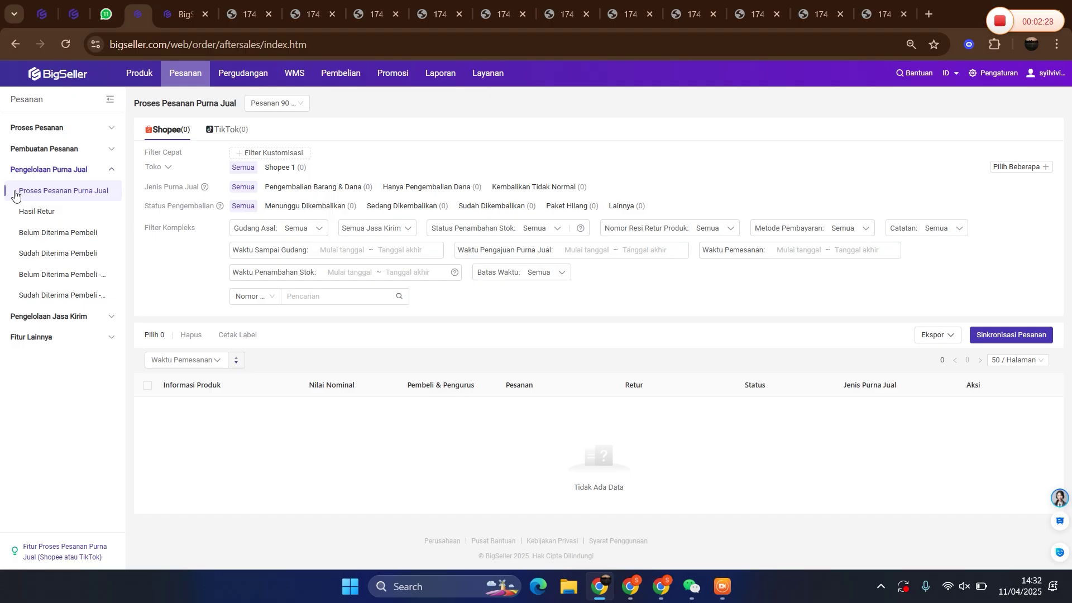
left_click_drag(15, 194, 112, 194)
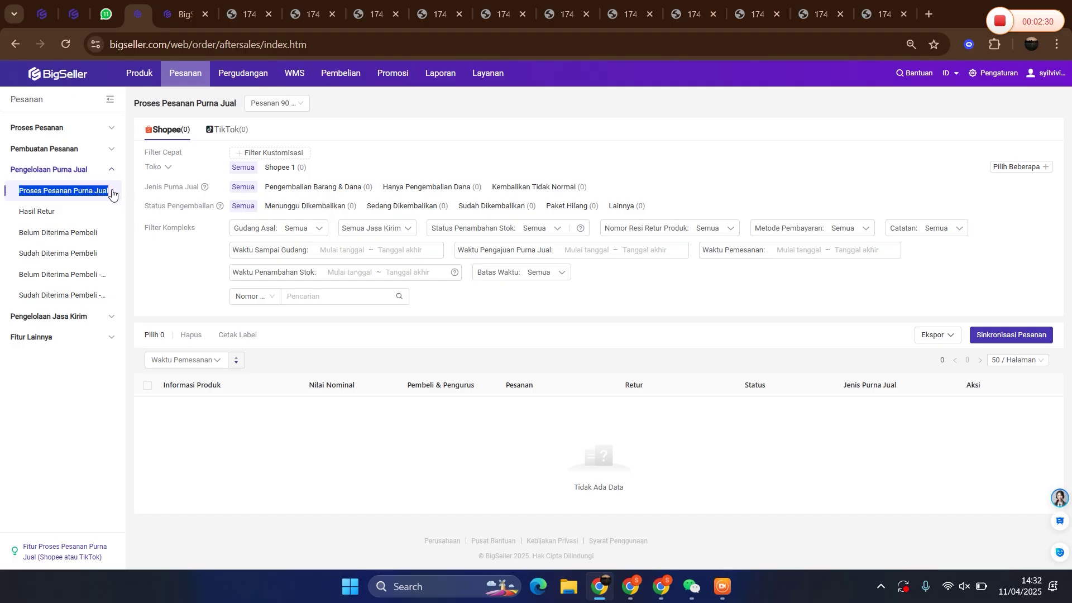
key("F5")
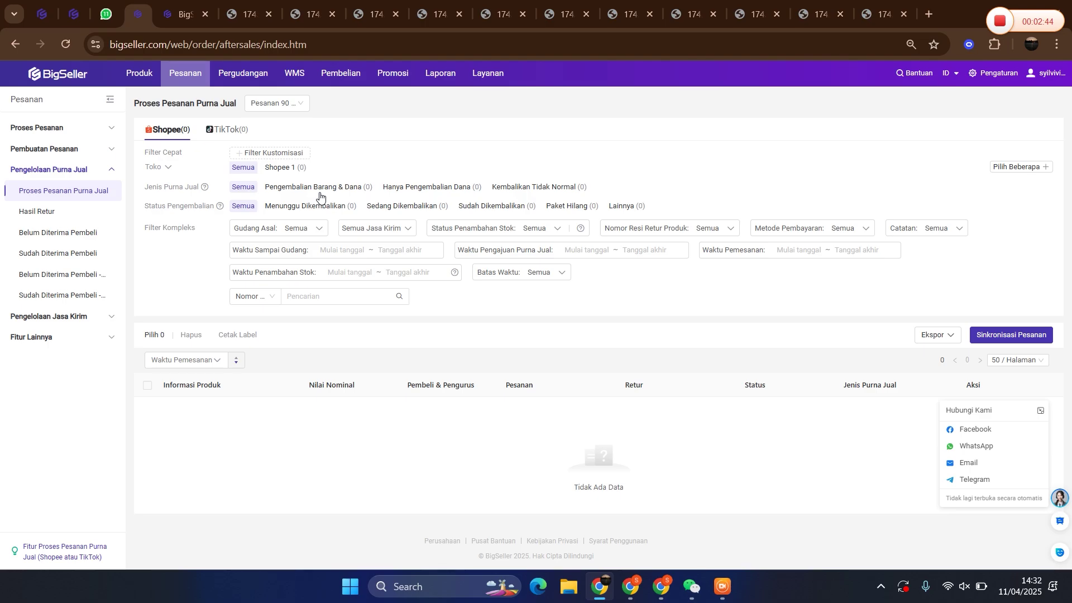
Look through the Jenis Purna Jual types Hanya Pengembalian Dana, Pengembalian Barang & Dana and Kembalikan Tidak Normal
left_click(430, 188)
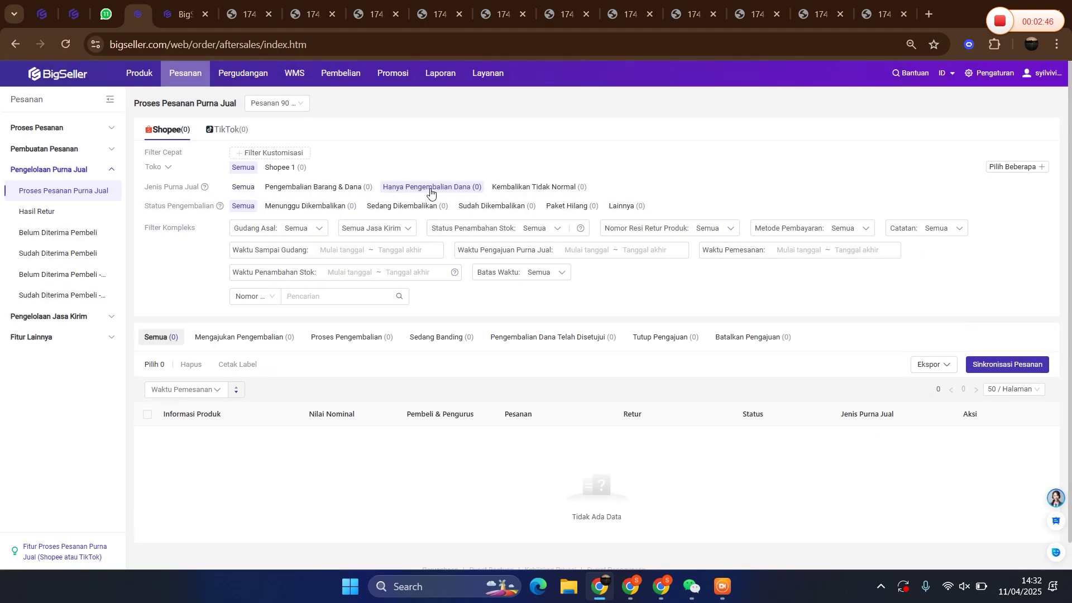
left_click(307, 189)
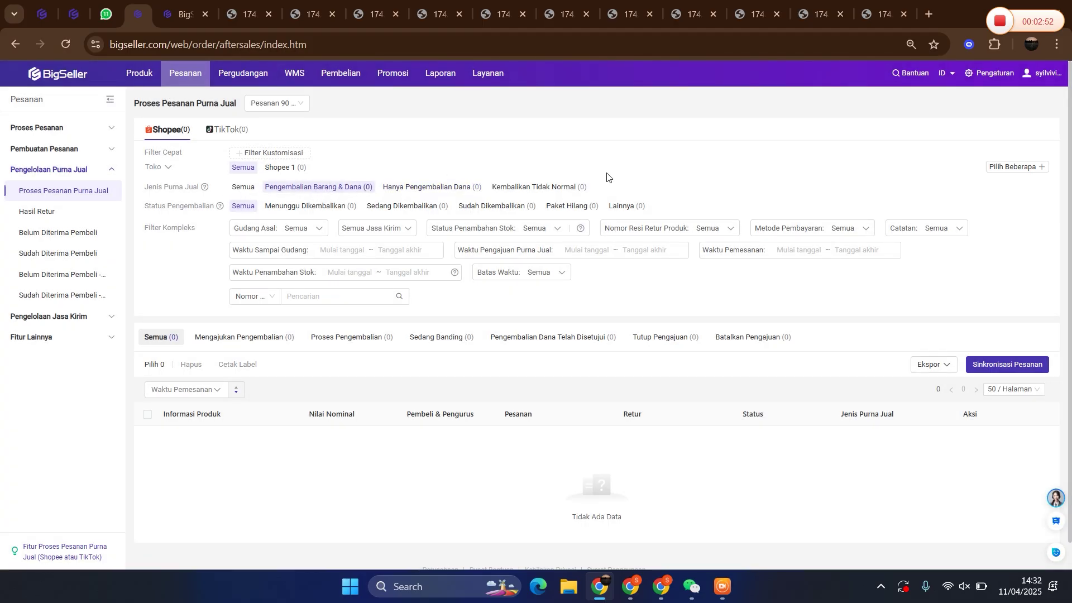
left_click(533, 189)
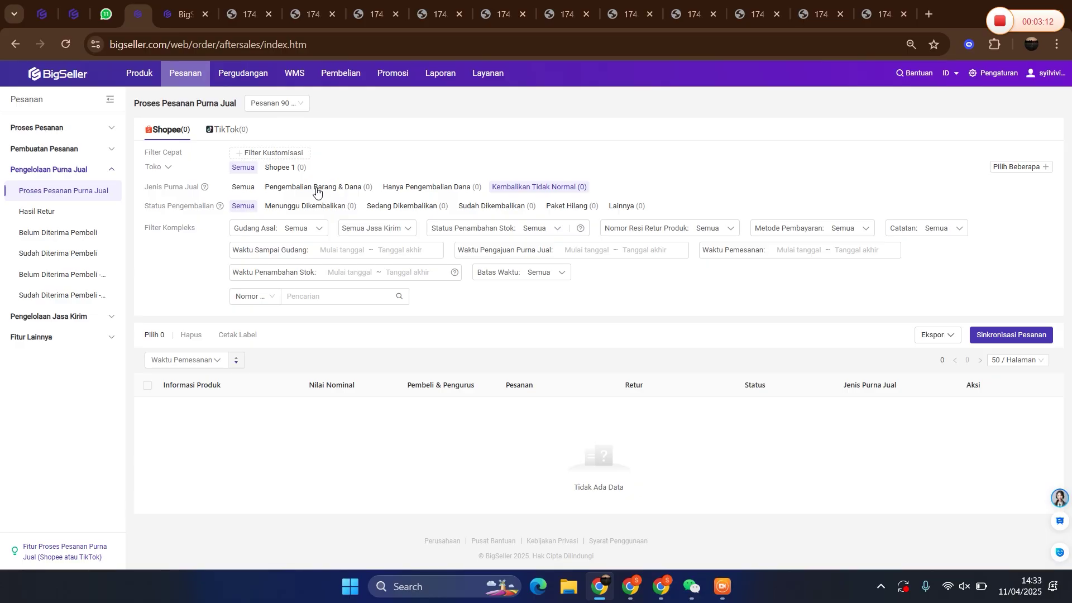
Filter the Shopee after-sales orders by Hanya Pengembalian Dana and show the Mengajukan Pengembalian status list
left_click(389, 191)
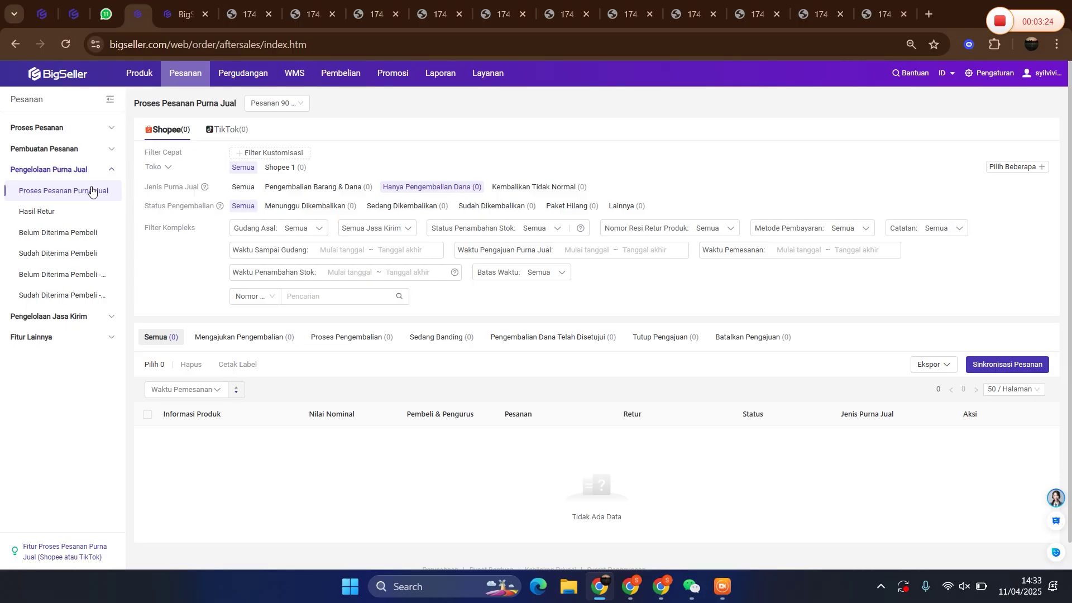
left_click_drag(146, 190, 199, 190)
left_click(188, 271)
left_click(226, 340)
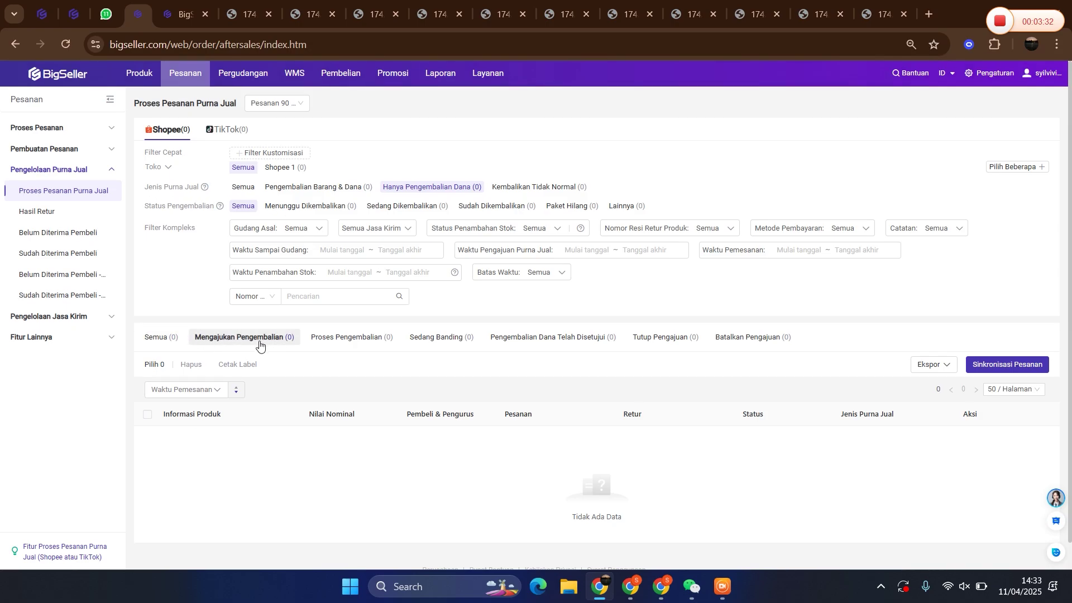
Examine the example image for filtering Pengembalian Barang & Dana orders by Mengajukan Pengembalian, and return to the live after-sales page
left_click(236, 12)
left_click(297, 13)
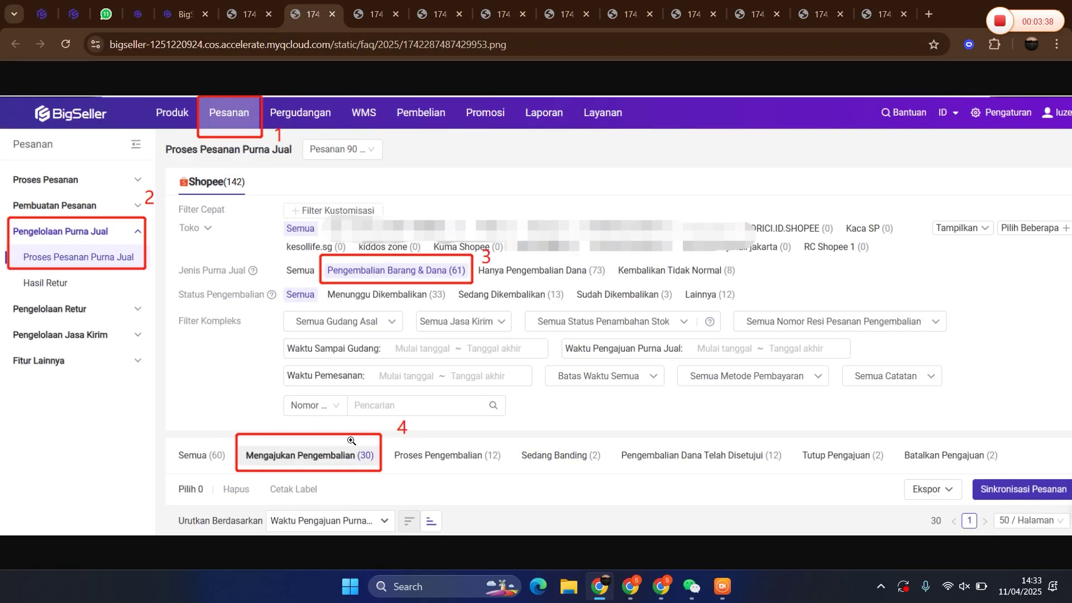
left_click(377, 14)
left_click(311, 23)
left_click(138, 16)
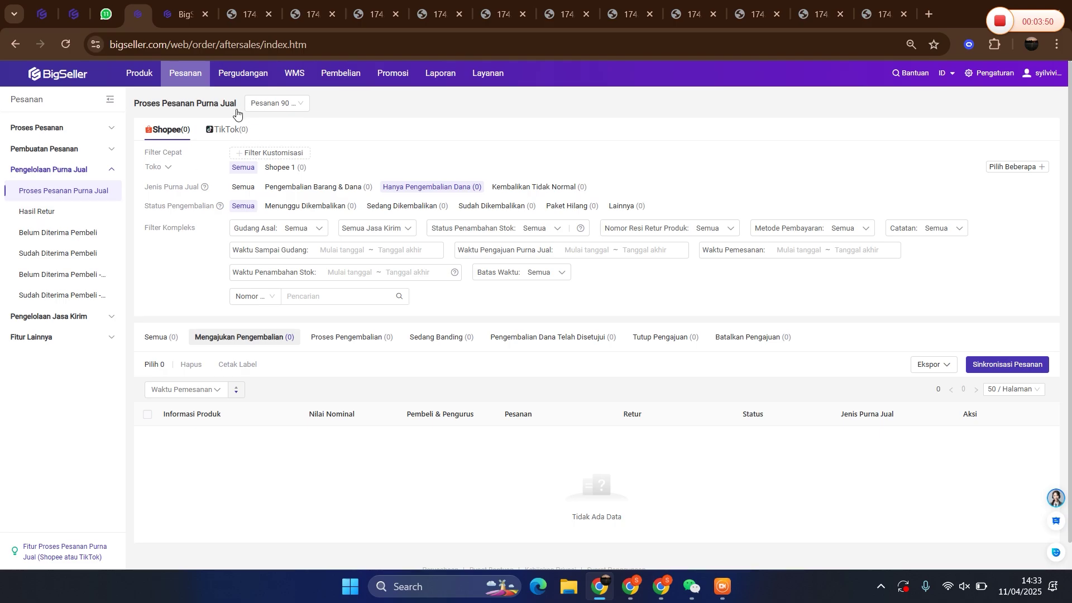
Check the example image of the sub-account role permissions for Proses Pesanan Purna Jual, and return to the live after-sales page
left_click(249, 14)
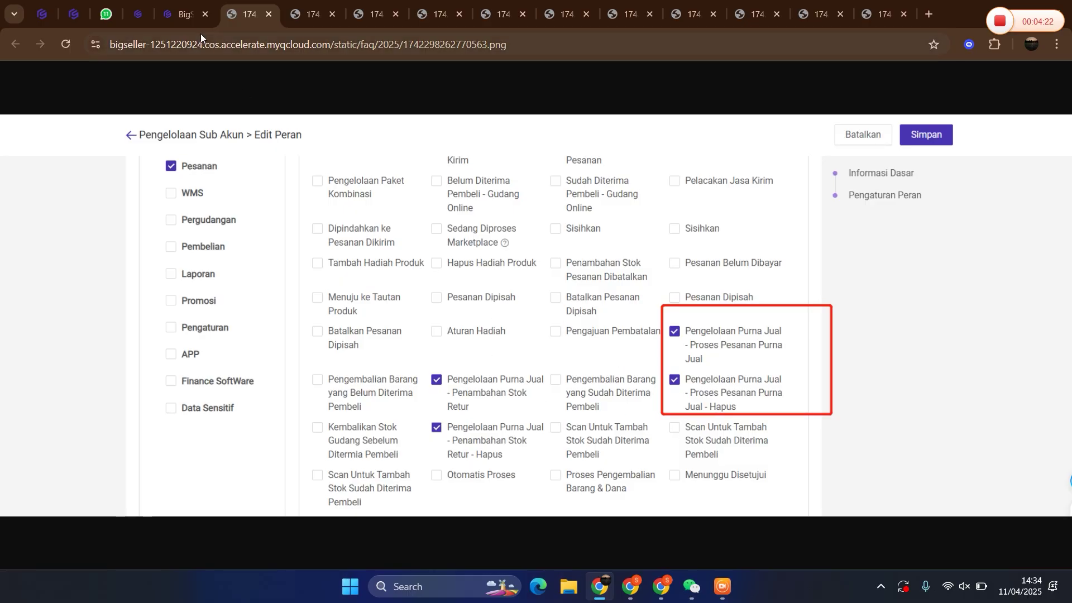
left_click(179, 14)
left_click(136, 16)
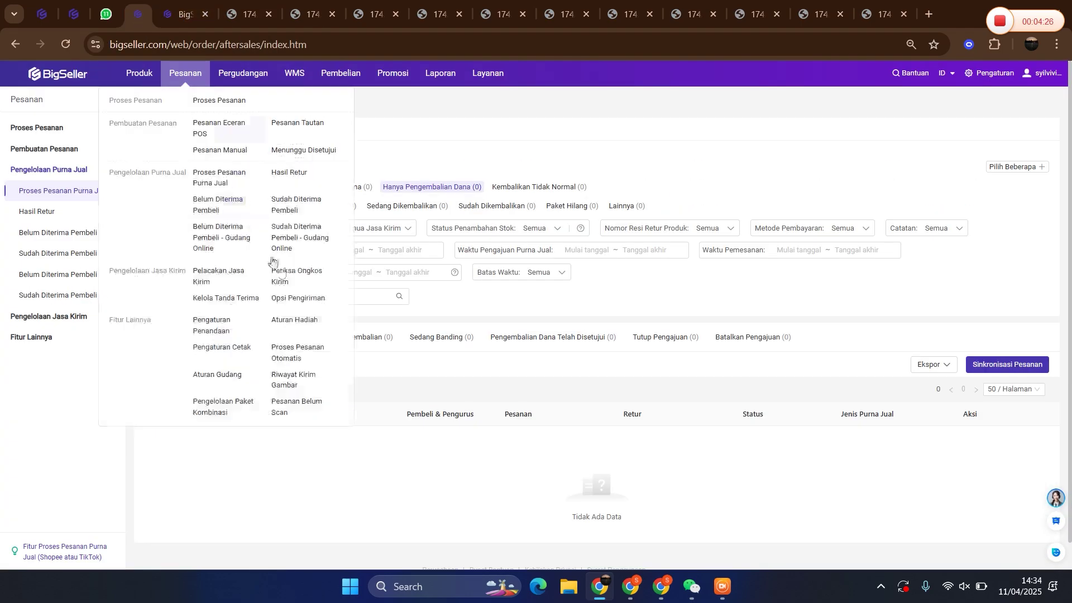
mouse_move(185, 73)
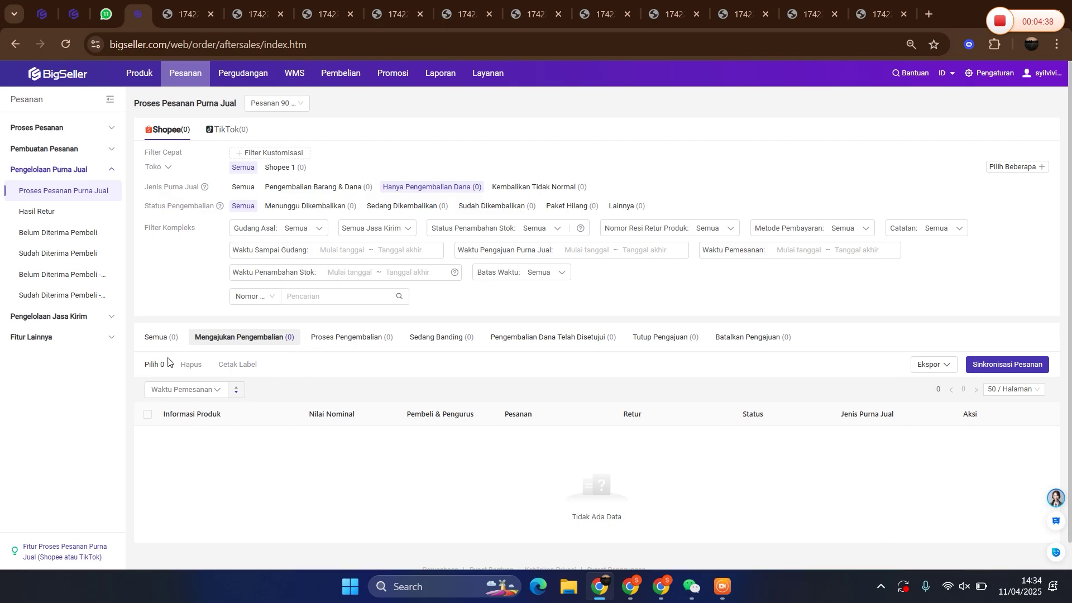
Examine the example images for accepting a buyer's return request with Menerima Usulan Pembeli and its confirmation dialog
left_click(381, 15)
left_click(339, 15)
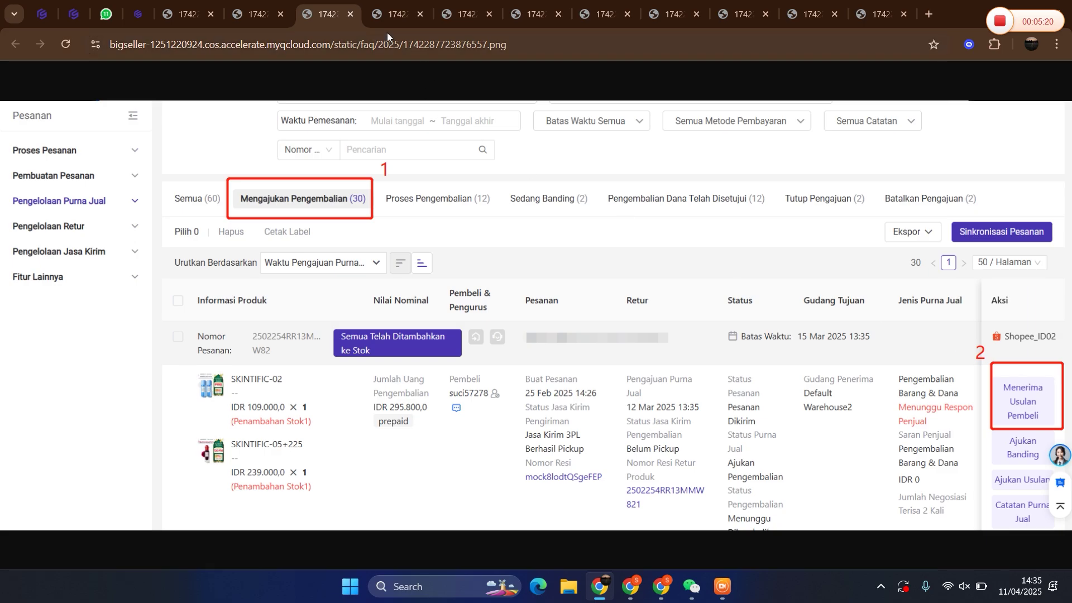
left_click(392, 15)
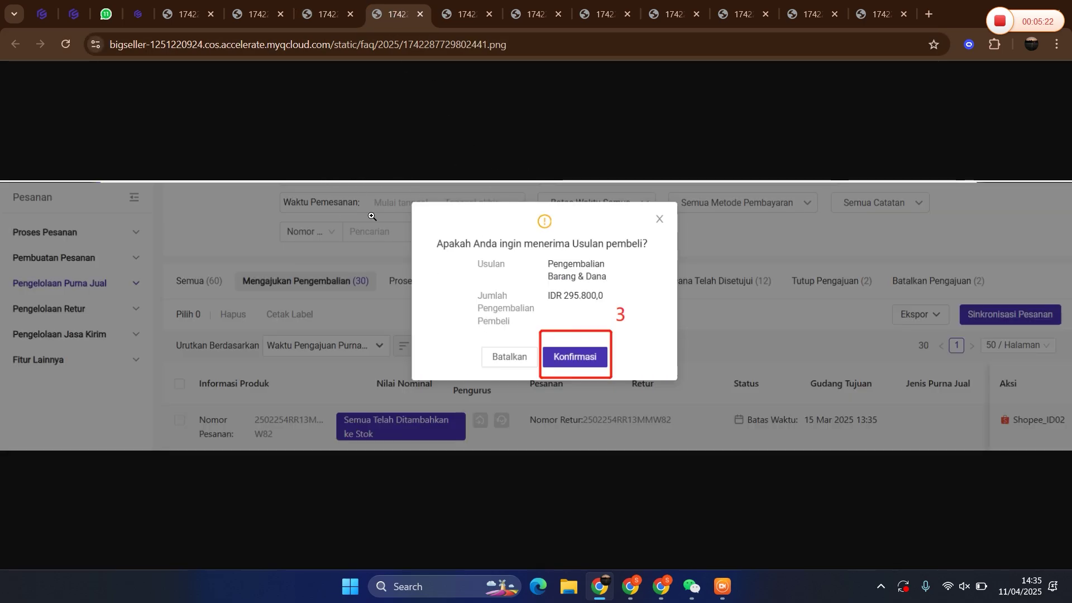
left_click(311, 15)
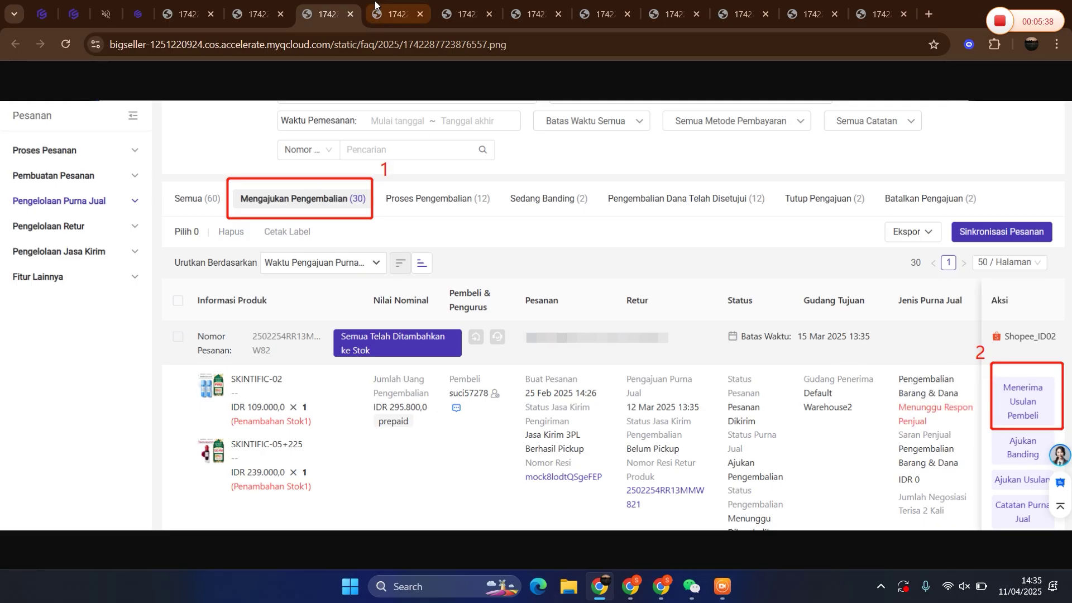
left_click(398, 13)
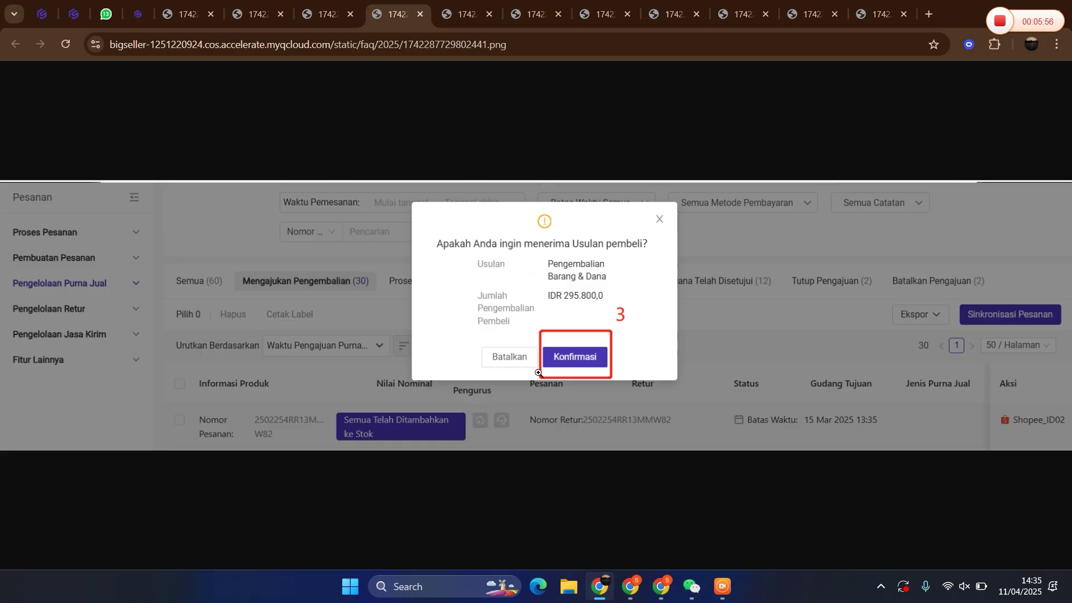
Review the example images for filing an appeal from Proses Pengembalian, from the Ajukan Banding action to its form
left_click(450, 13)
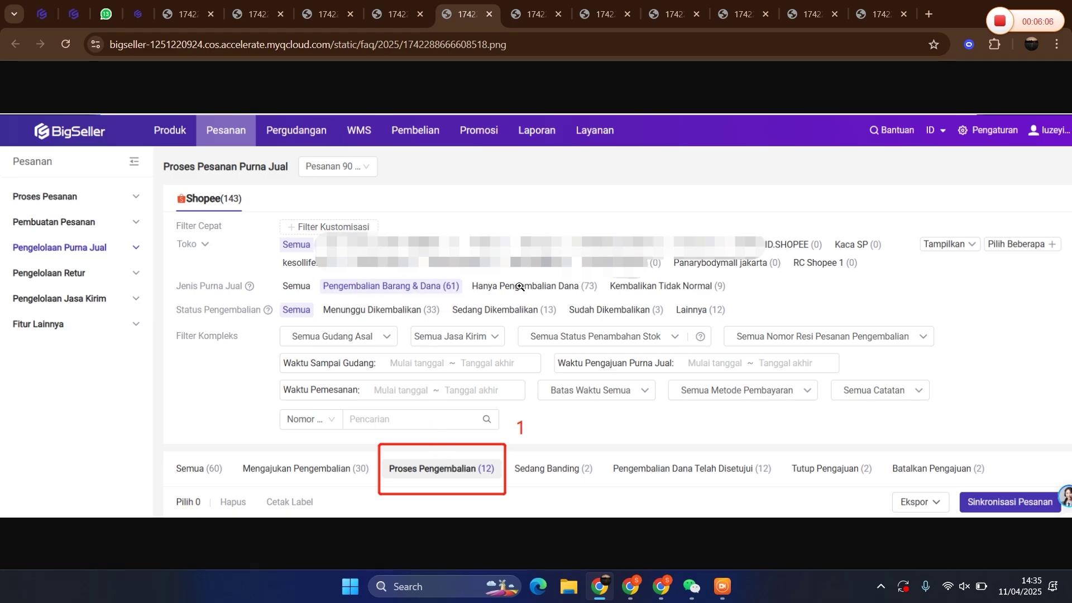
left_click(139, 12)
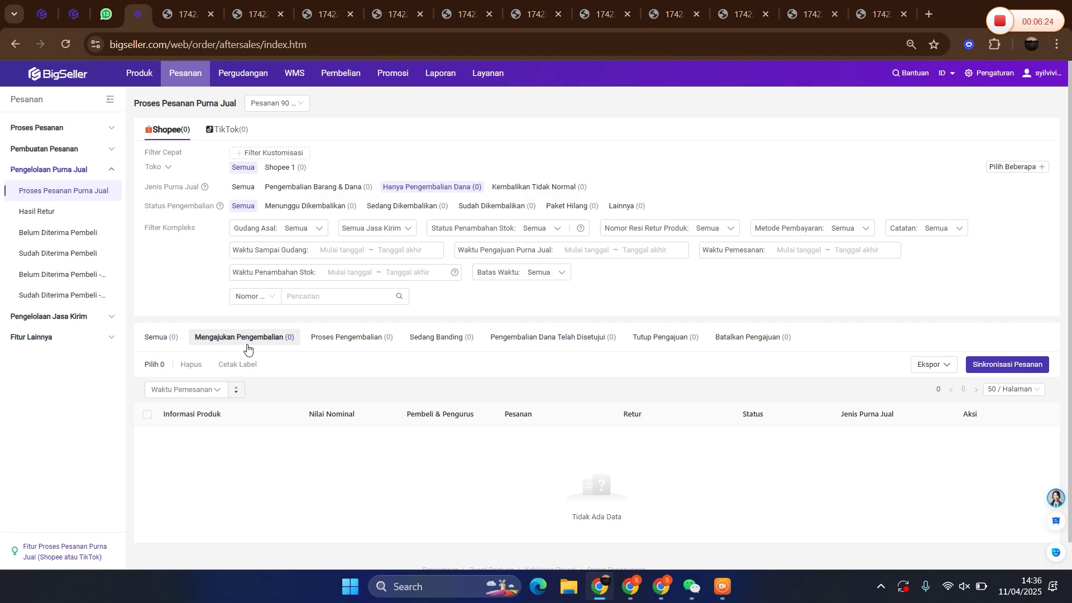
left_click(306, 17)
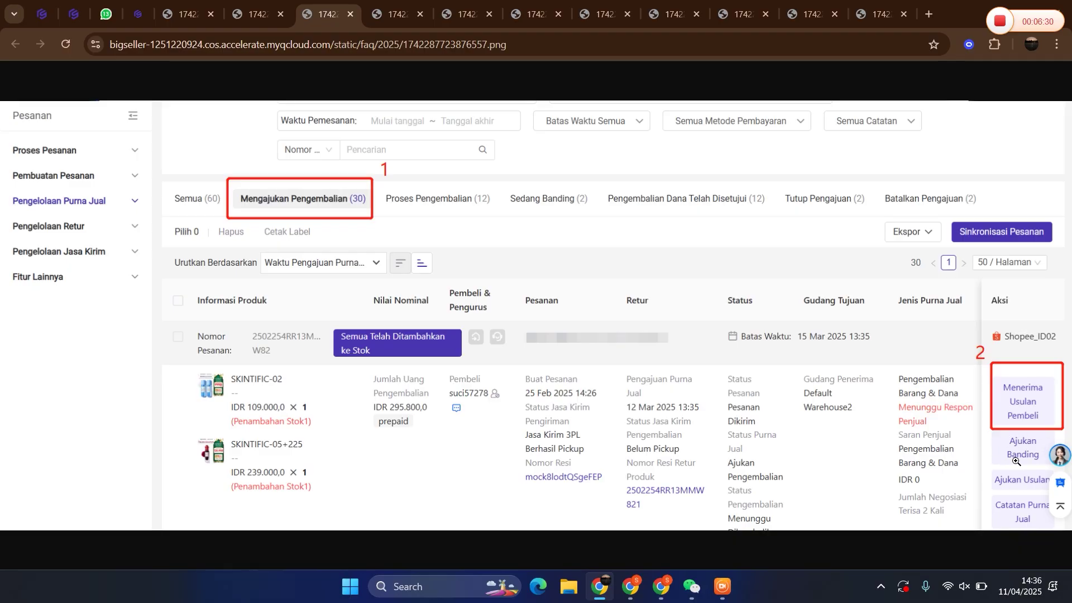
left_click(466, 16)
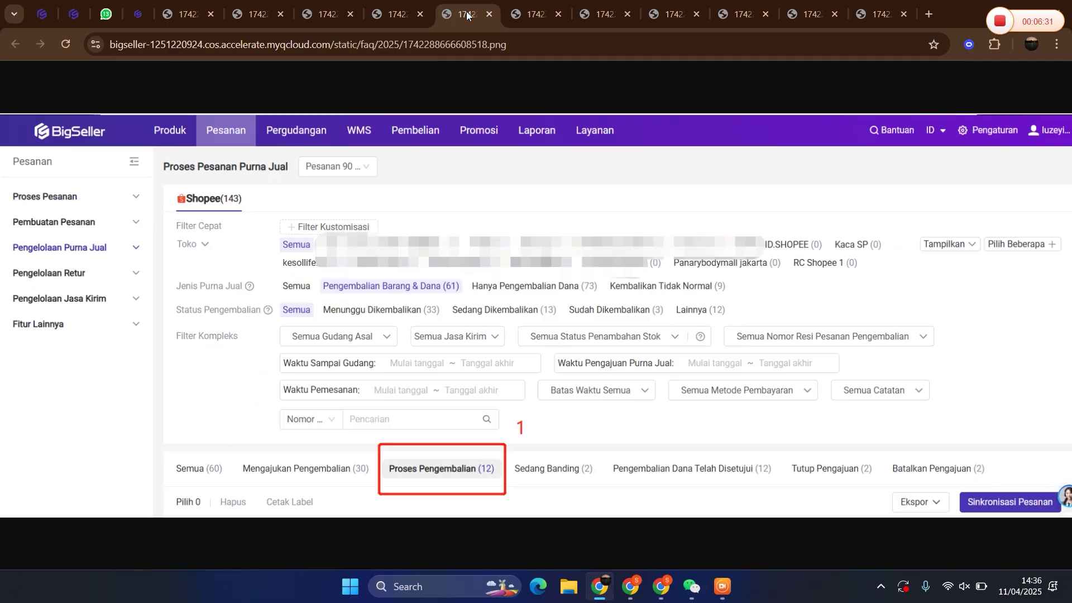
left_click(517, 11)
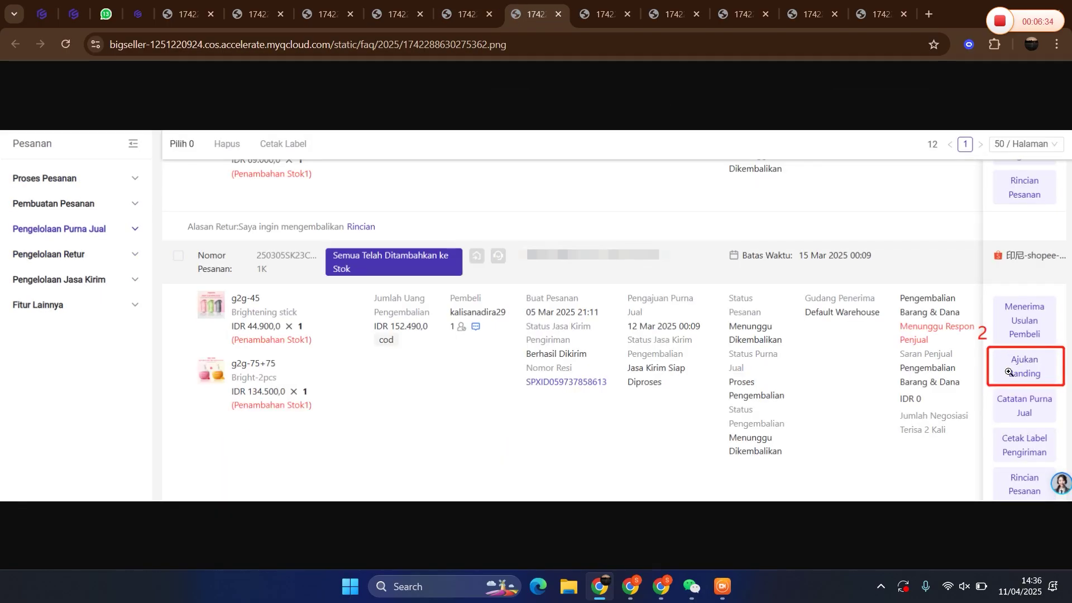
left_click(585, 14)
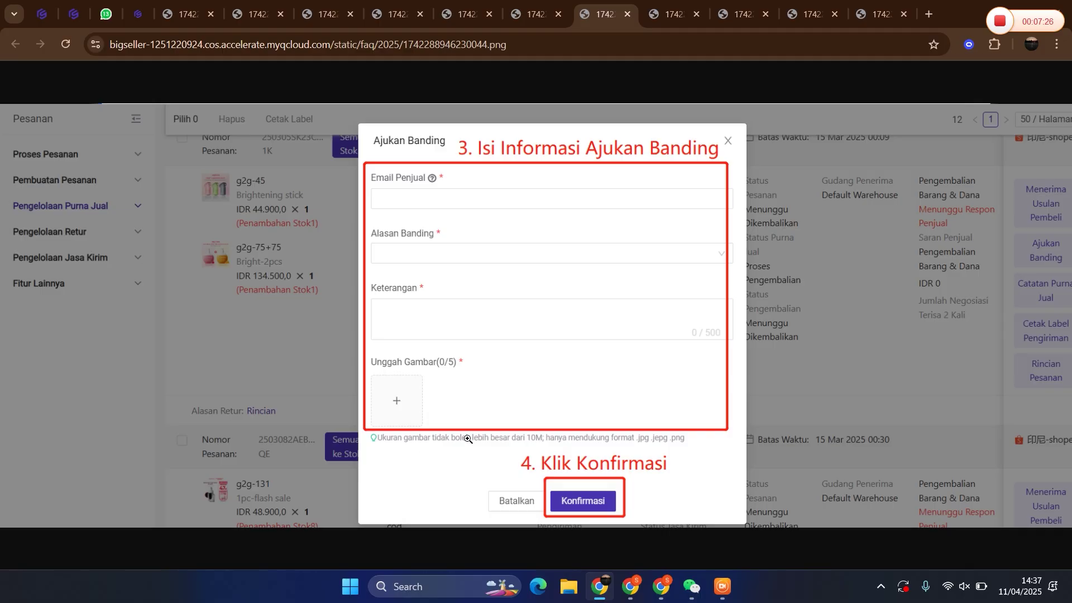
Compare the Sedang Banding example image with the live page's Sedang Banding status list
left_click(655, 12)
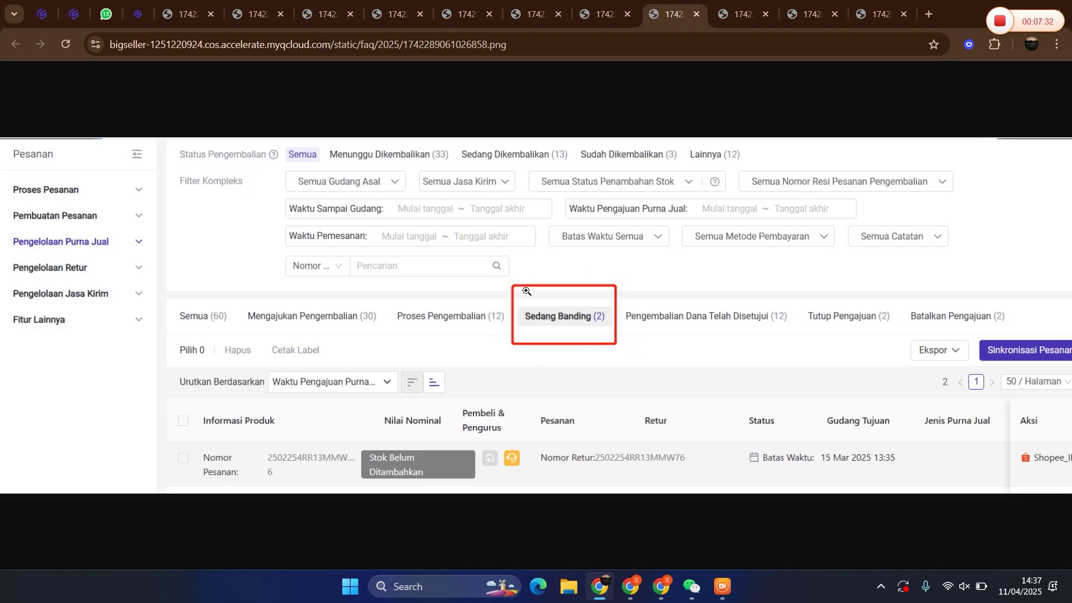
left_click(106, 14)
left_click(138, 14)
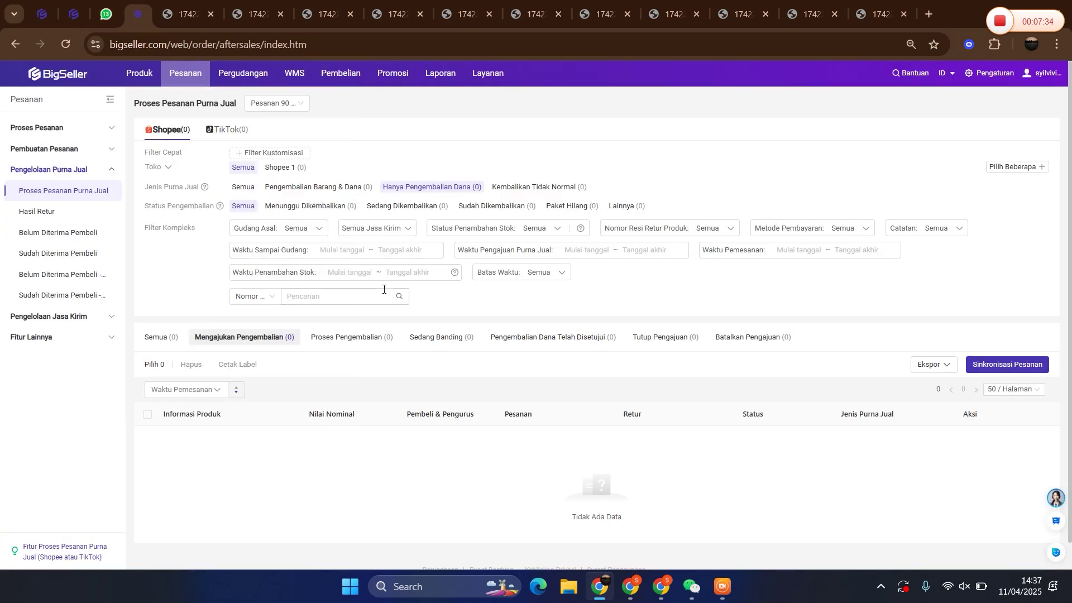
left_click(439, 337)
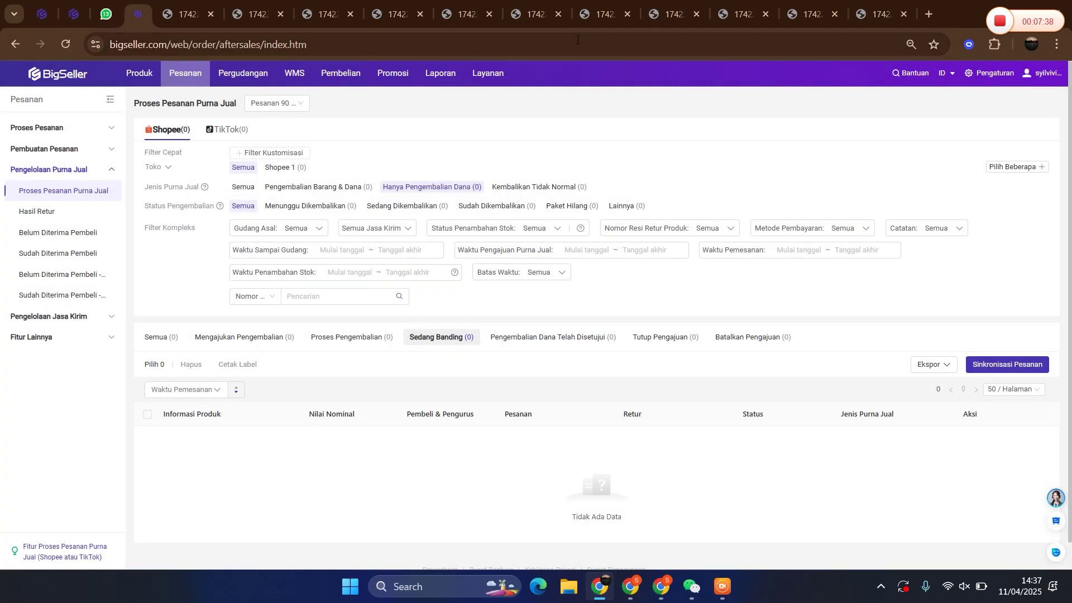
left_click(581, 23)
left_click(656, 13)
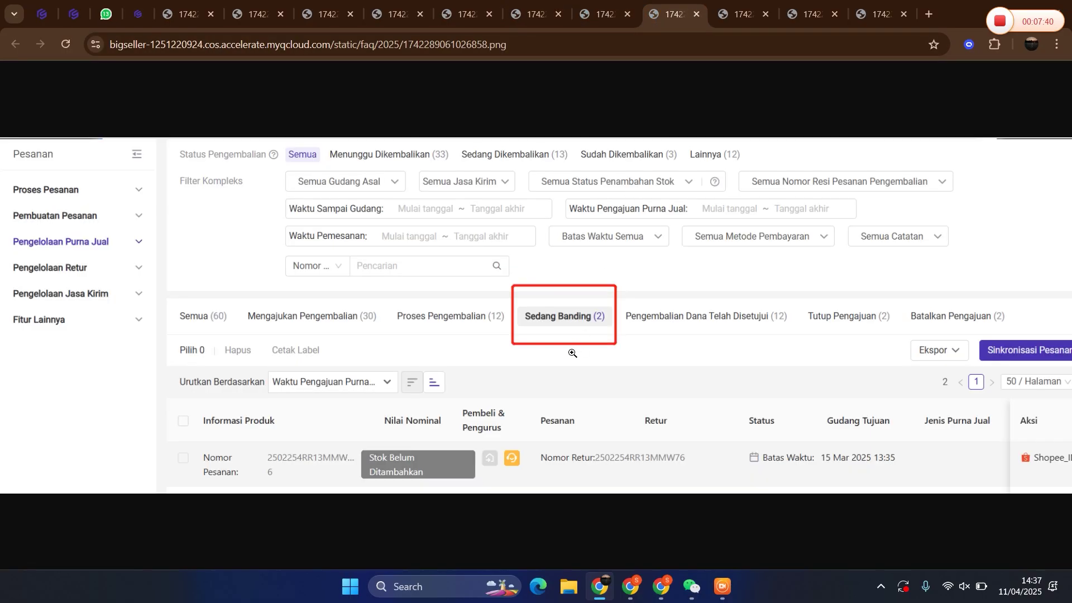
Check the example image for appealing from Mengajukan Pengembalian, and compare the live Shopee filters Pengembalian Barang & Dana and Hanya Pengembalian Dana
left_click(724, 13)
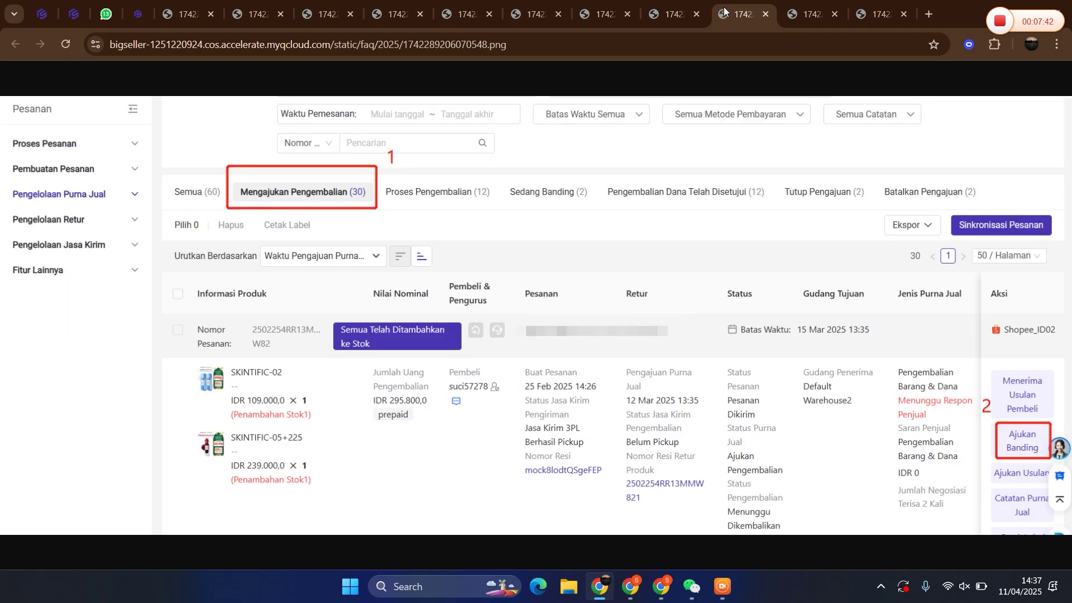
left_click(128, 15)
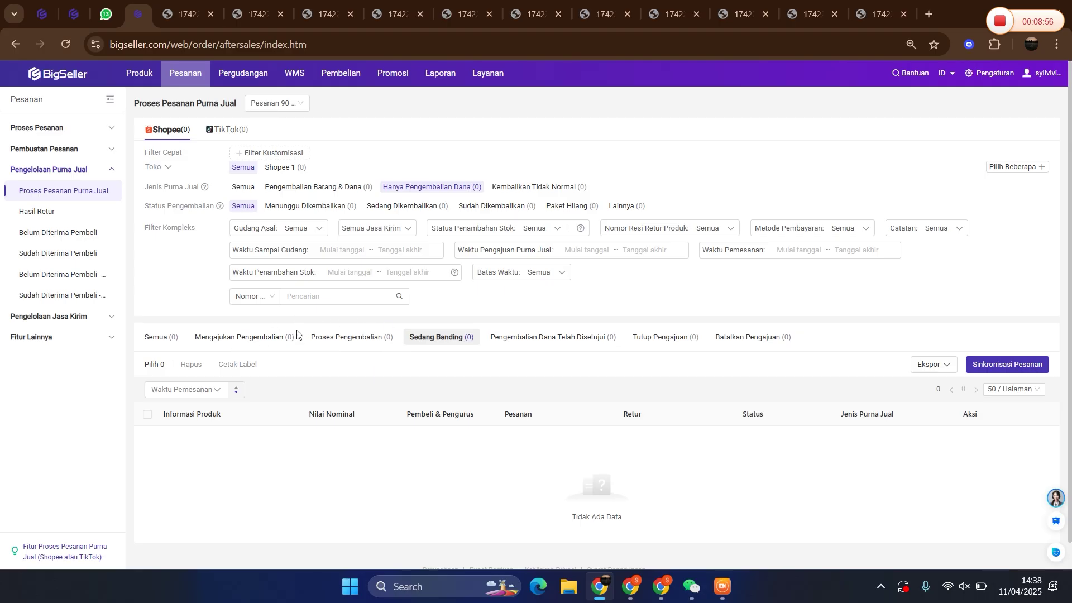
left_click(320, 185)
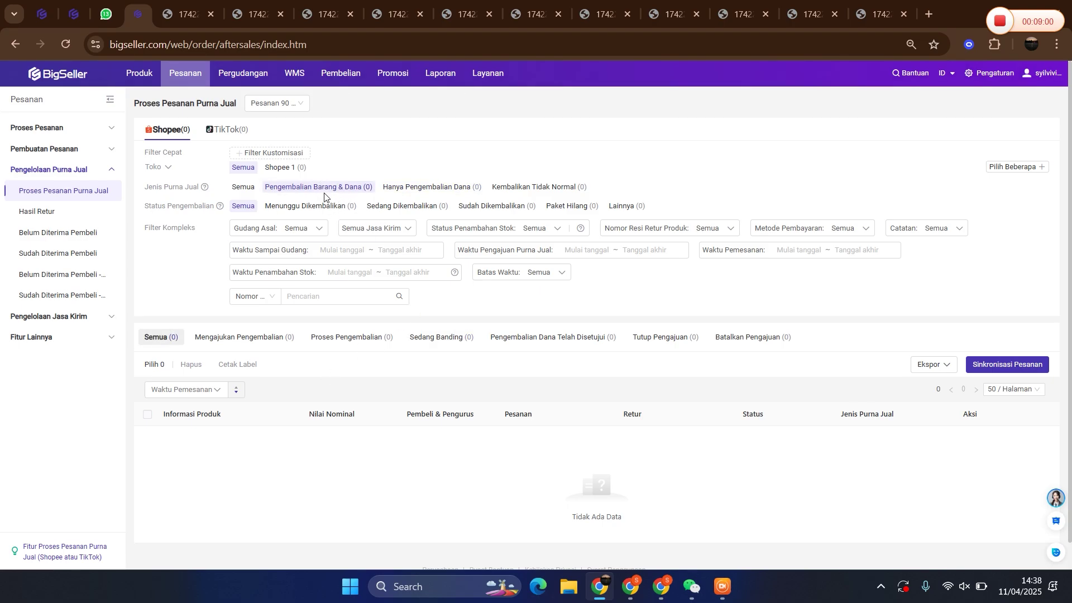
left_click(403, 190)
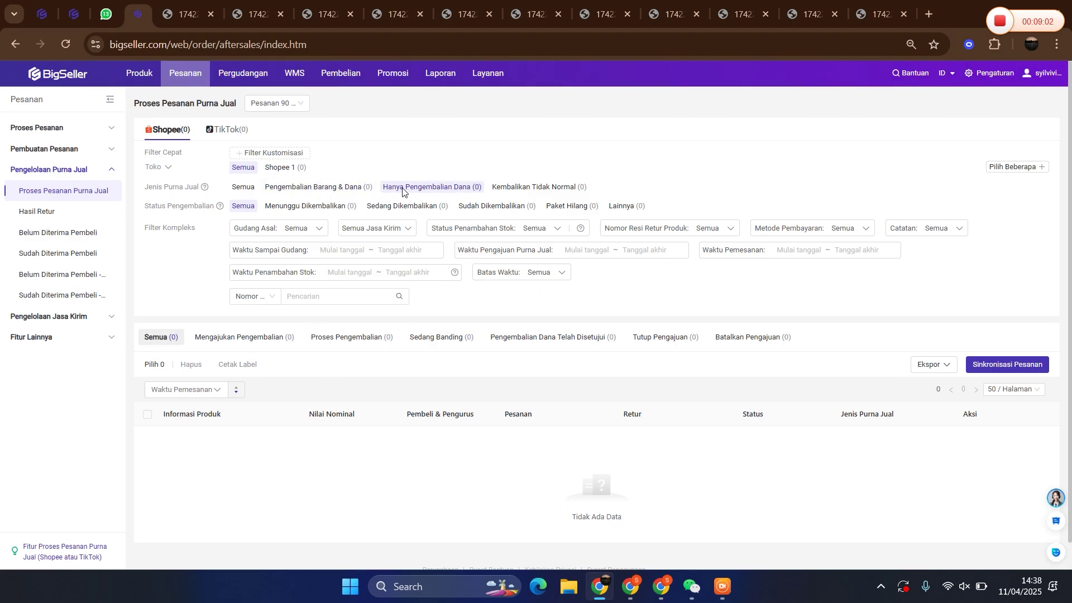
left_click(320, 192)
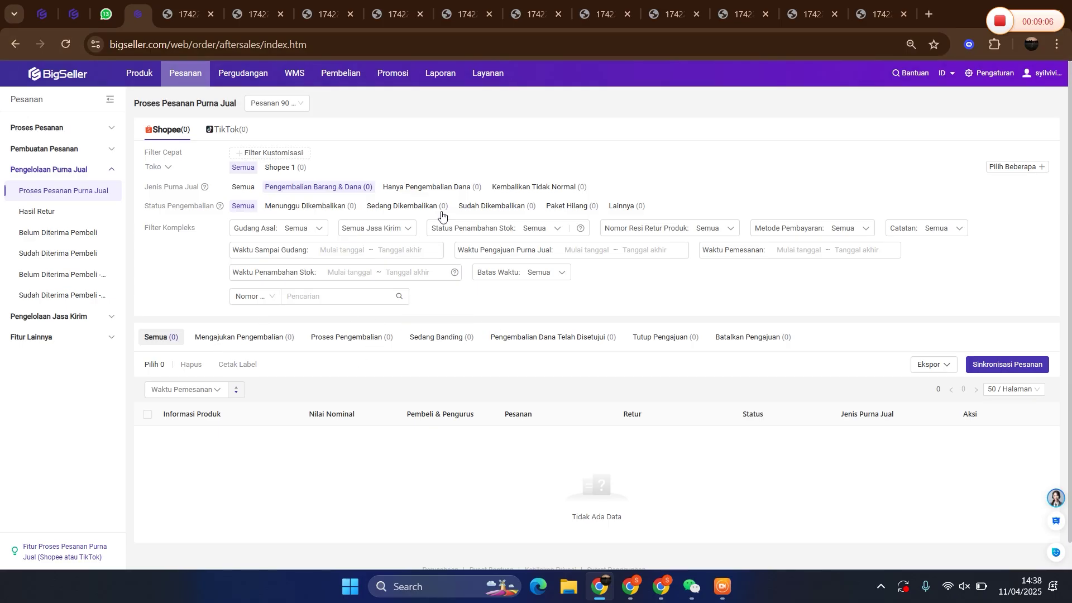
left_click(438, 188)
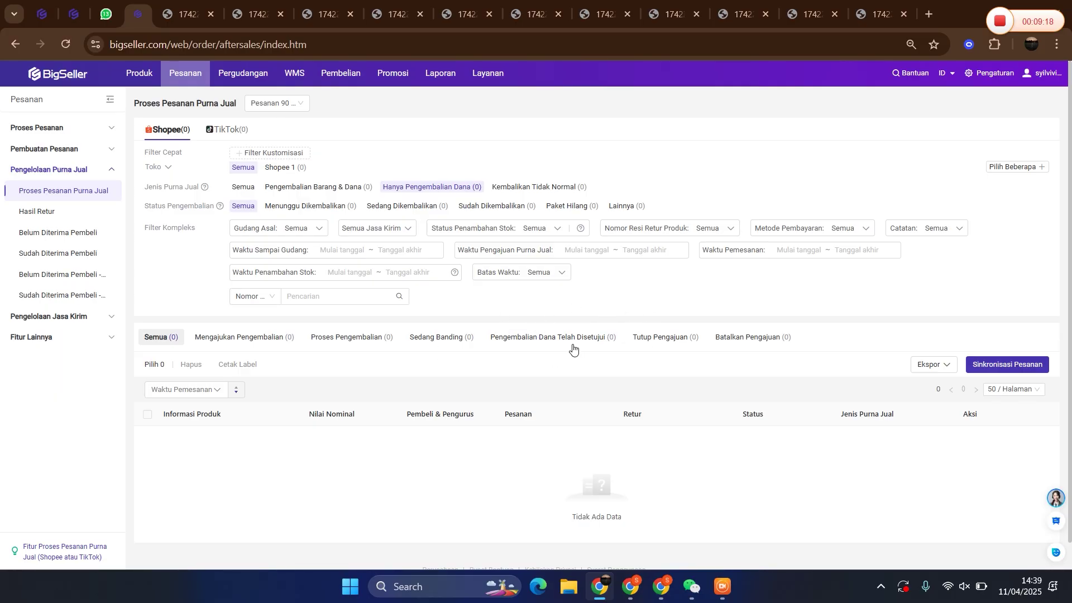
Filter the TikTok after-sales orders by Pengembalian Barang & Dana and review their statuses, including Menunggu Pembeli Mengembalikan Barang
left_click(222, 129)
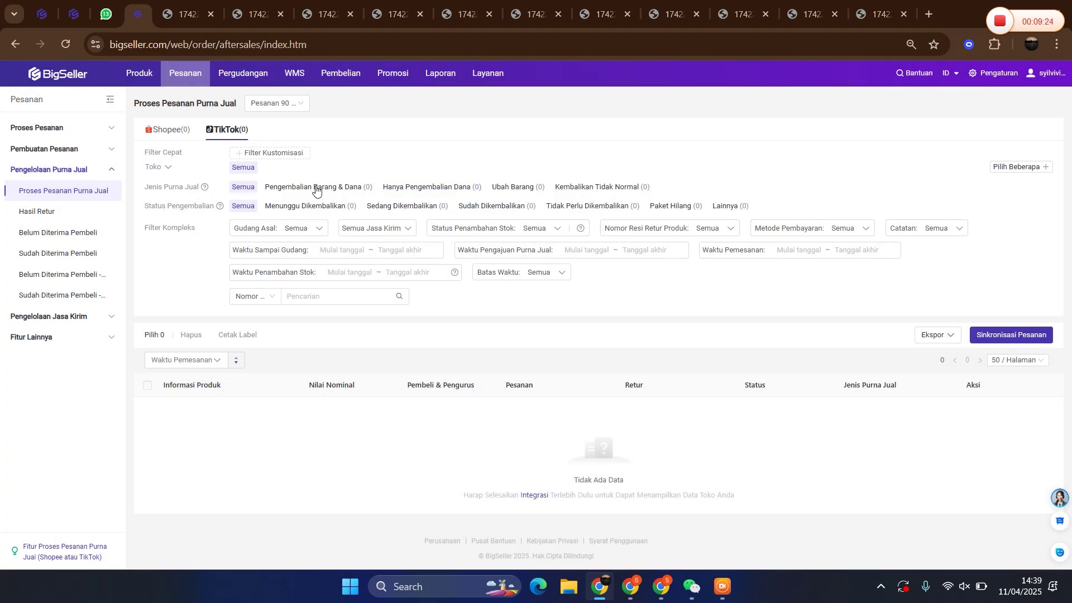
left_click(316, 188)
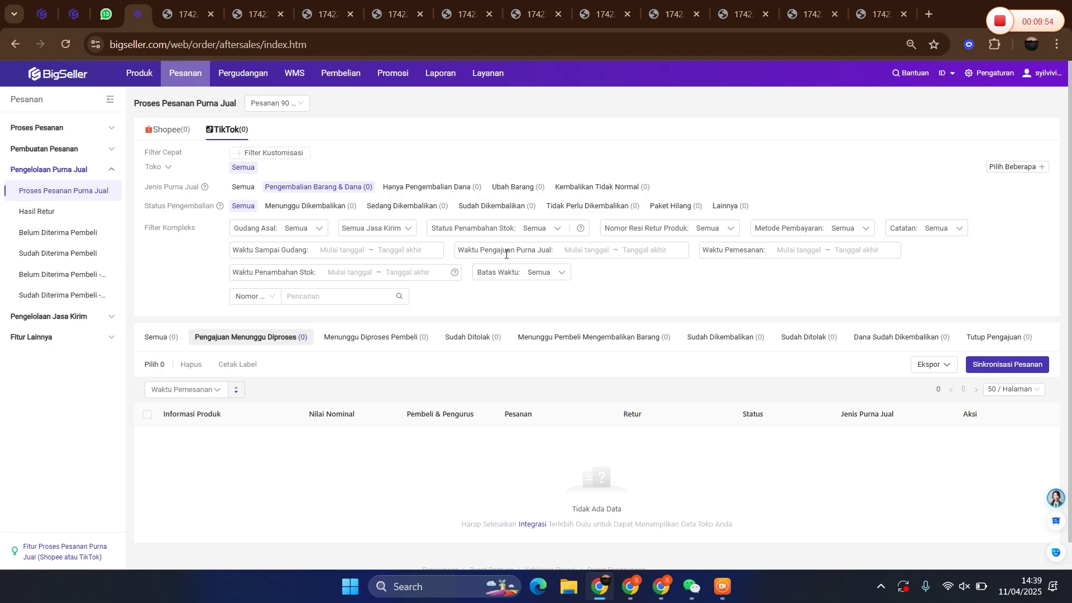
left_click(565, 341)
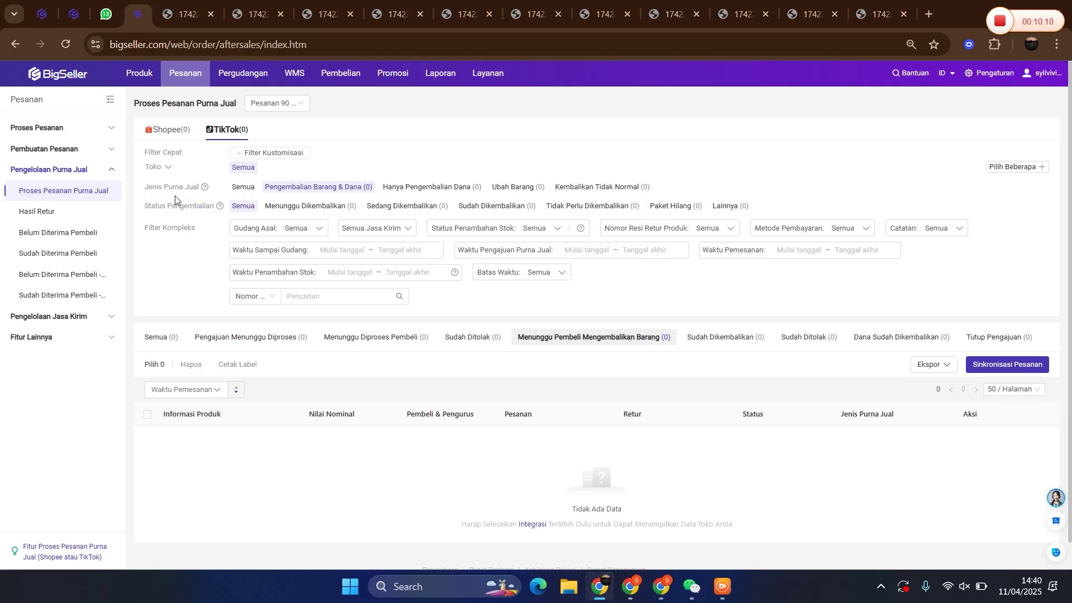
left_click_drag(143, 338, 1043, 330)
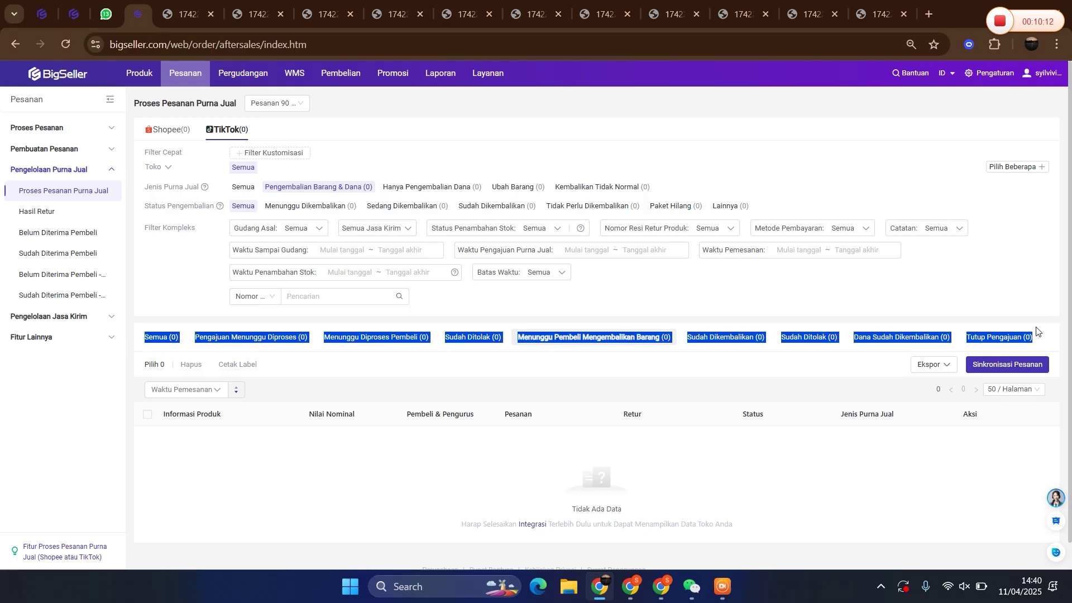
left_click(955, 312)
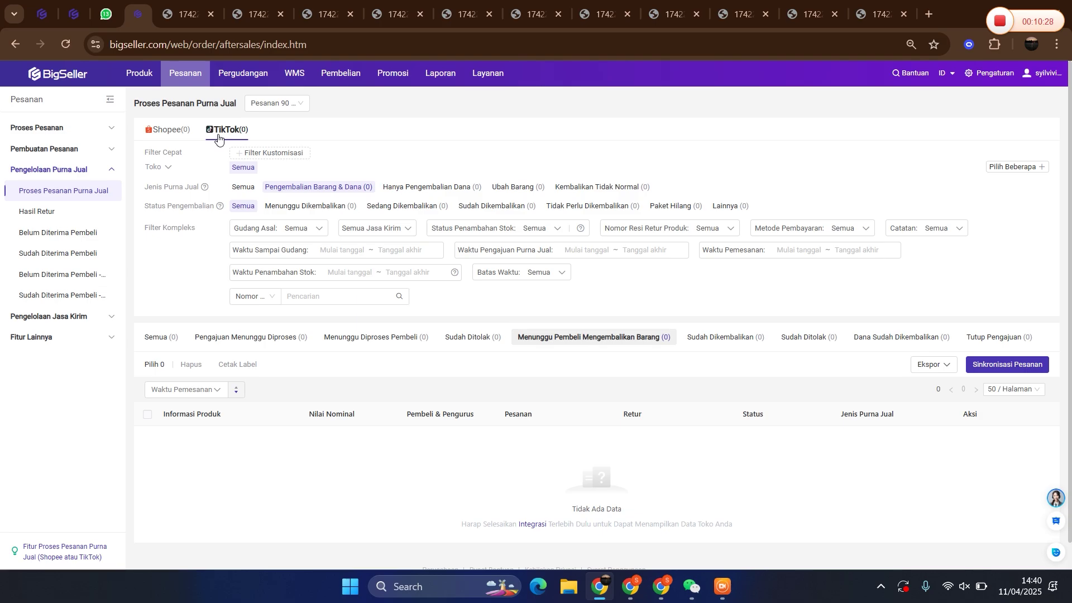
Compare the Belum Diterima Pembeli and Sudah Diterima Pembeli return pages with the Proses Pesanan Purna Jual page
left_click(77, 239)
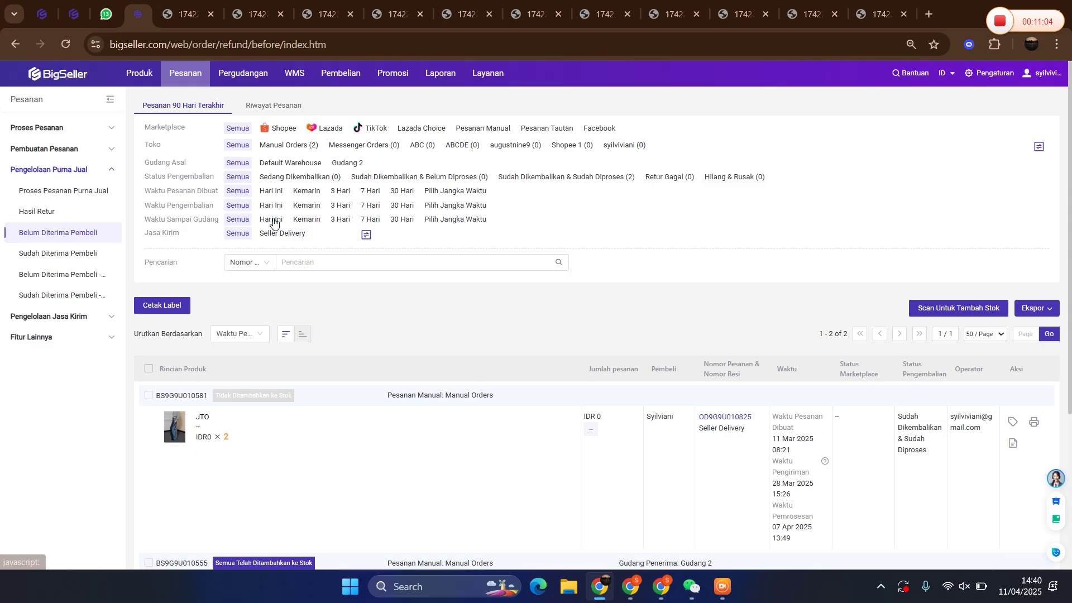
left_click(39, 193)
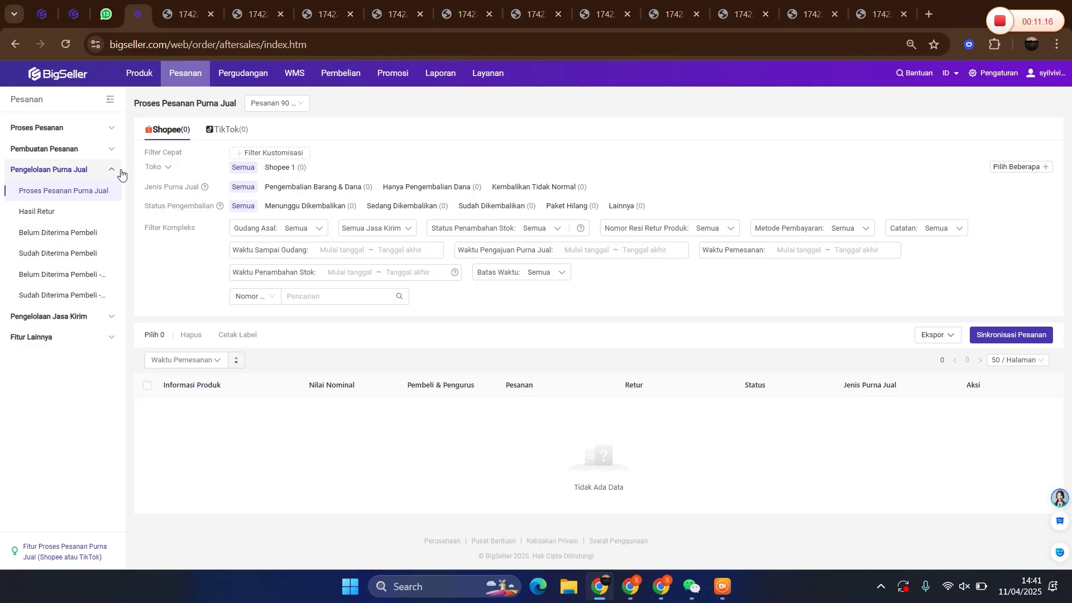
left_click(77, 233)
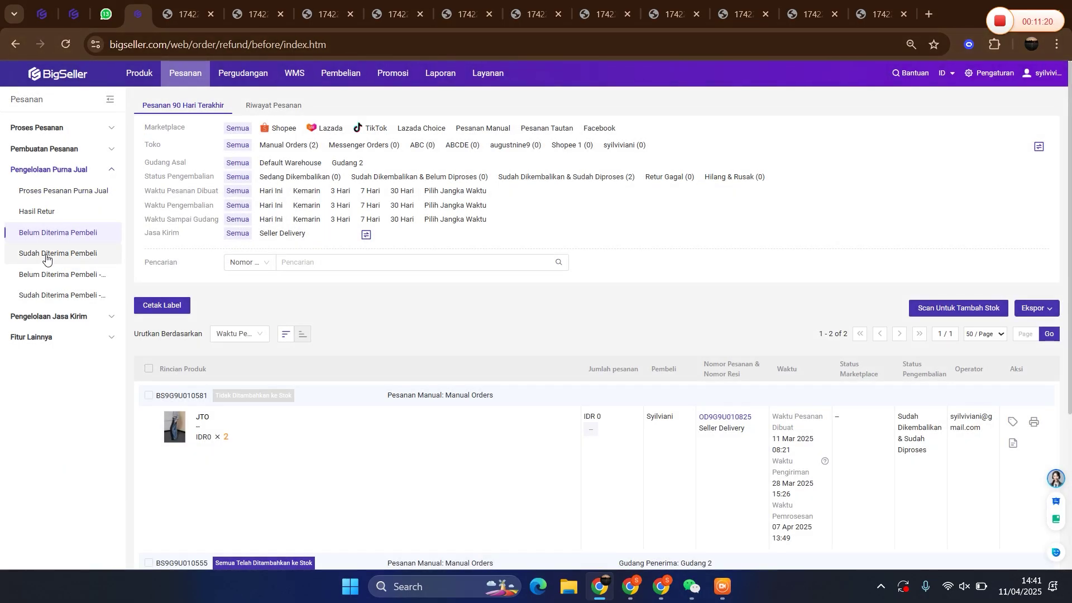
left_click(47, 256)
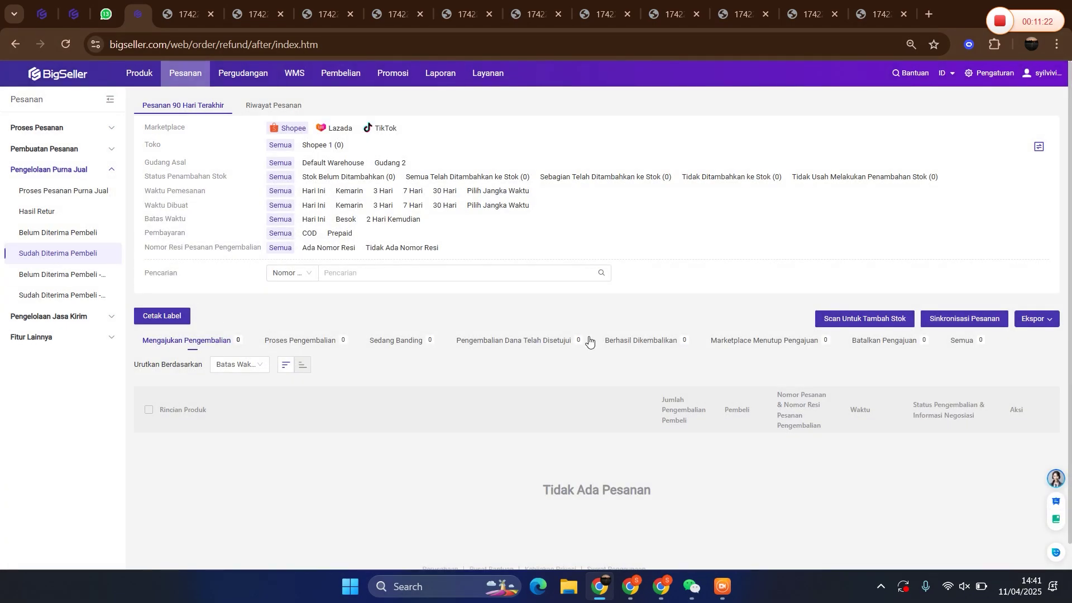
scroll(1056, 430, "down", 1)
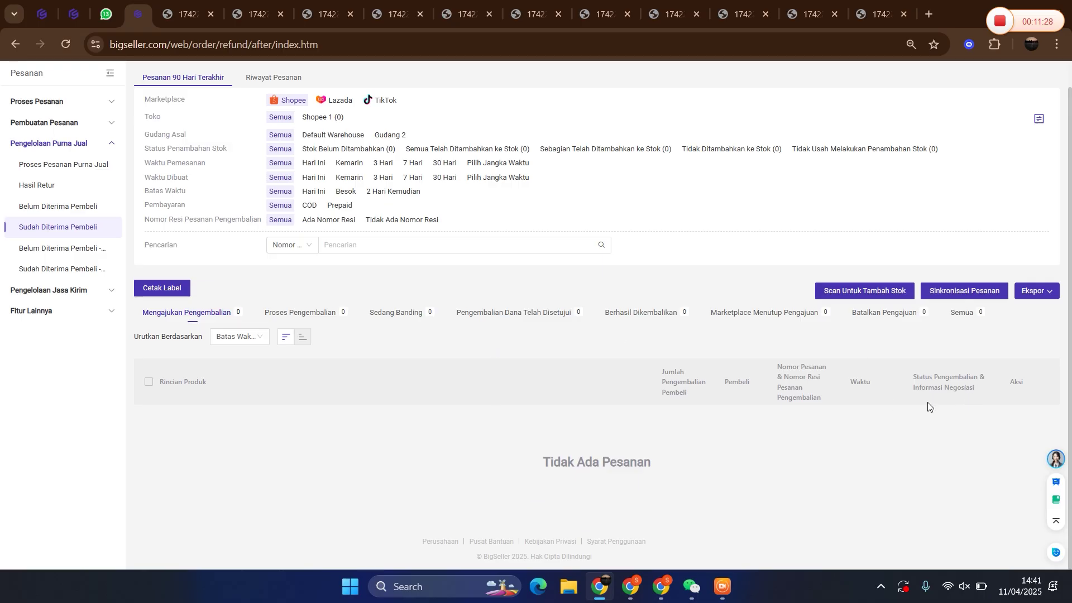
scroll(901, 410, "up", 1)
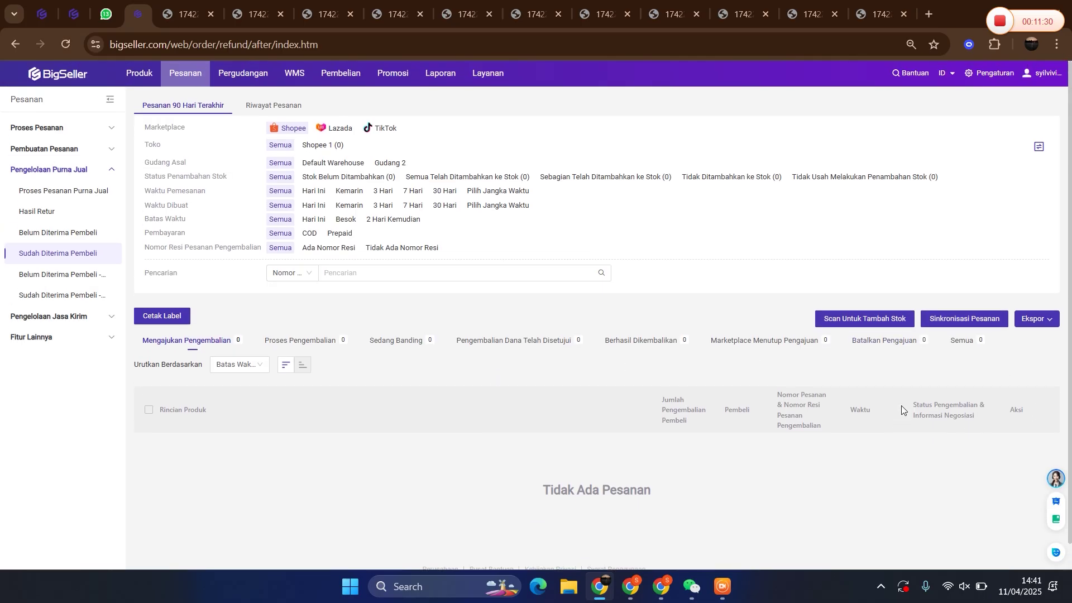
Return to Proses Pesanan Purna Jual and go through Shopee's types Pengembalian Barang & Dana, Hanya Pengembalian Dana and Kembalikan Tidak Normal
left_click(27, 199)
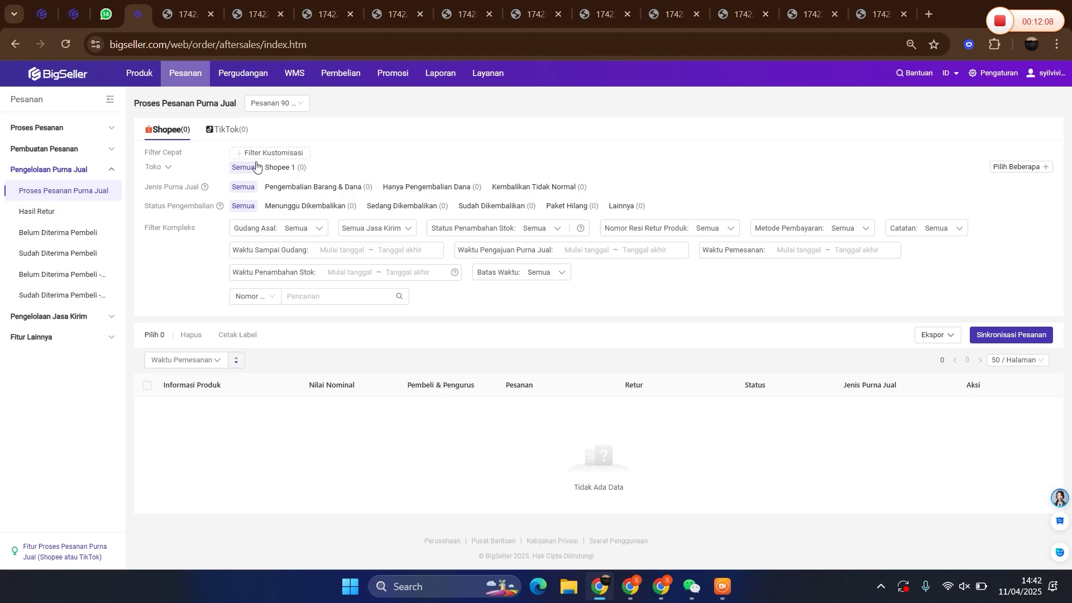
left_click(227, 130)
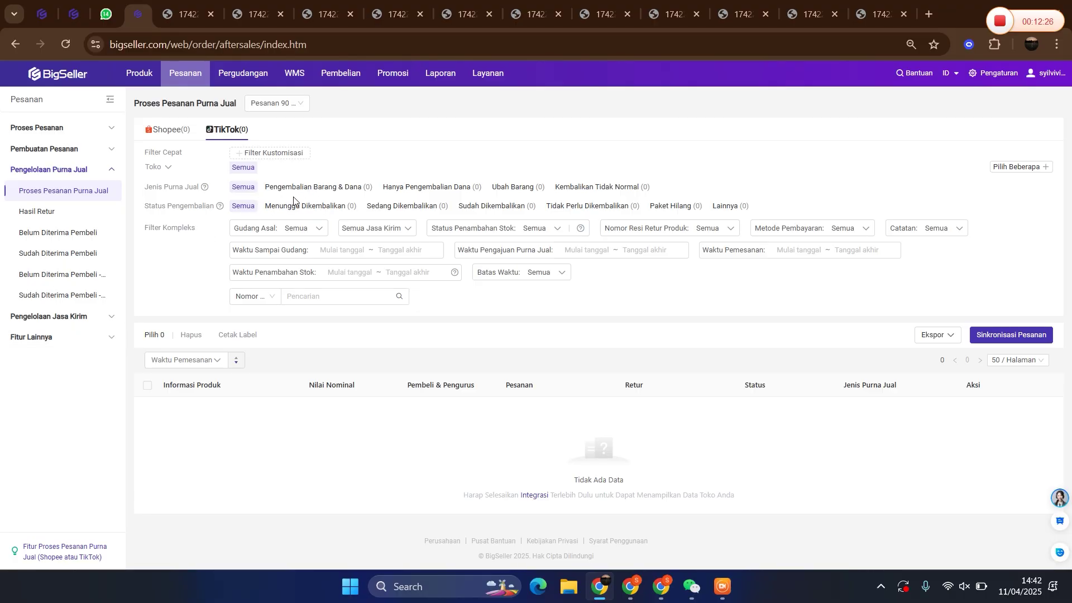
left_click(178, 129)
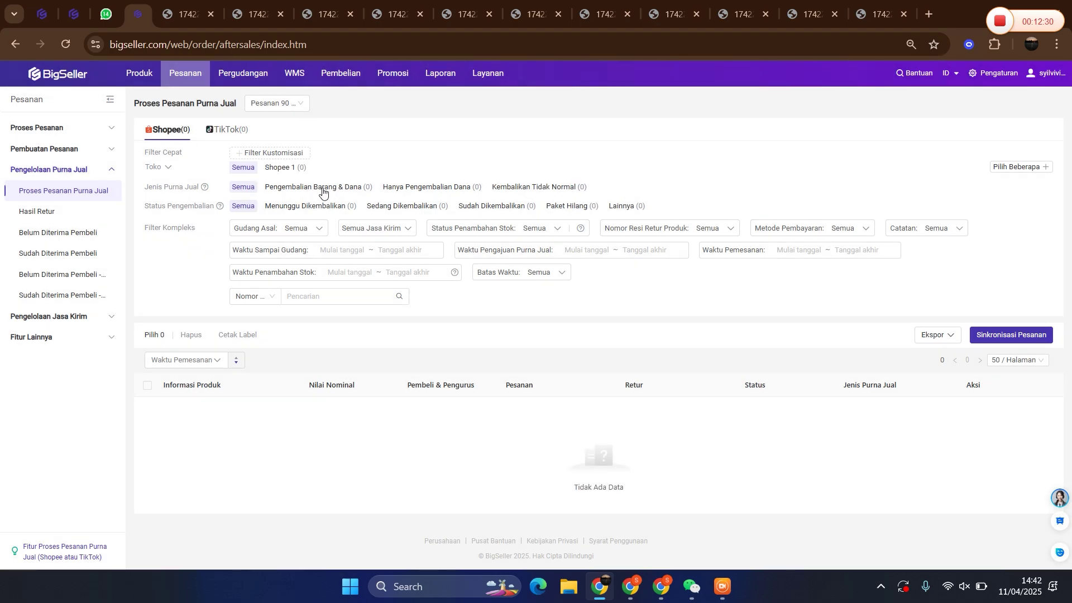
left_click(326, 191)
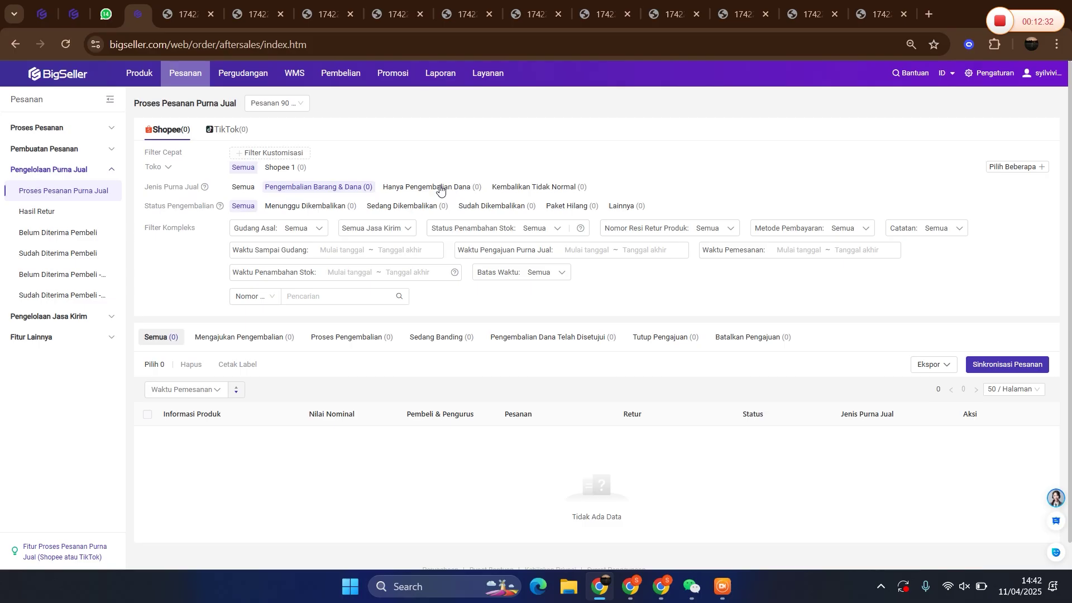
left_click(440, 187)
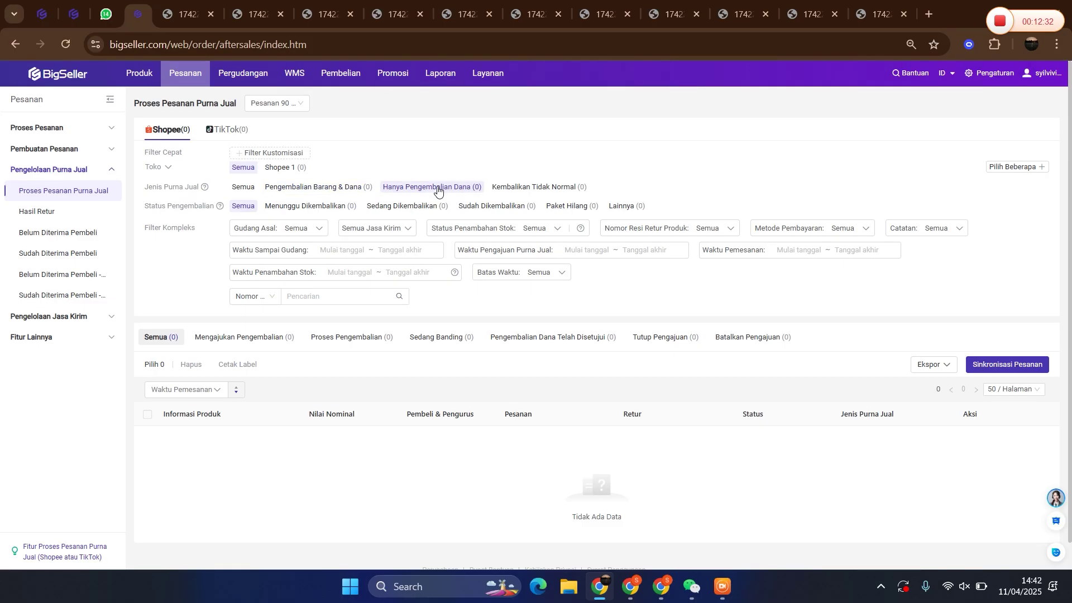
left_click(530, 188)
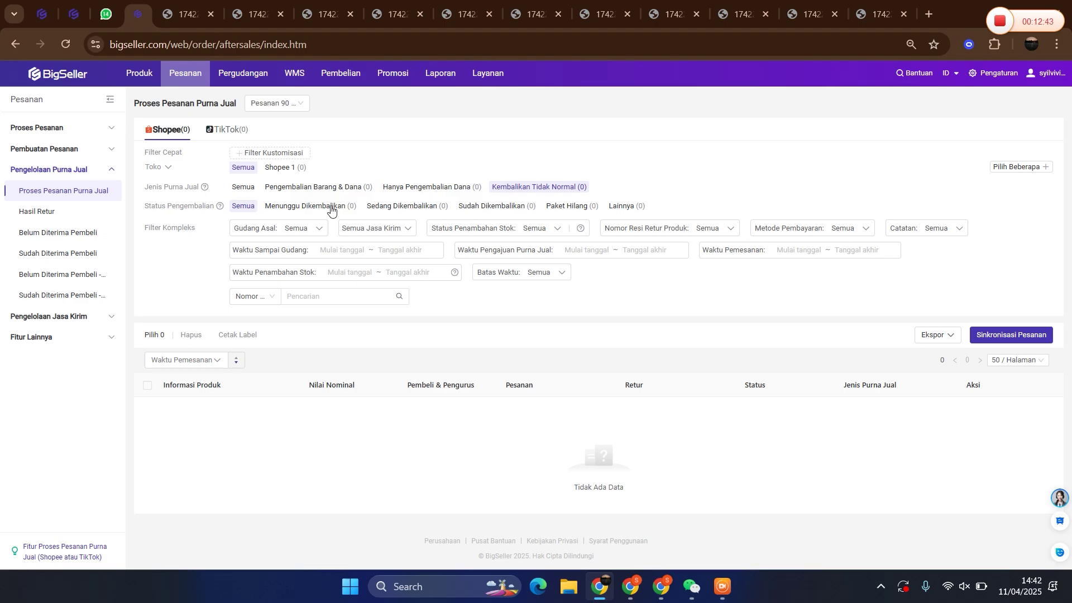
Go through the Status Pengembalian filters Menunggu Dikembalikan, Sudah Dikembalikan and Lainnya for the Kembalikan Tidak Normal orders
left_click(333, 212)
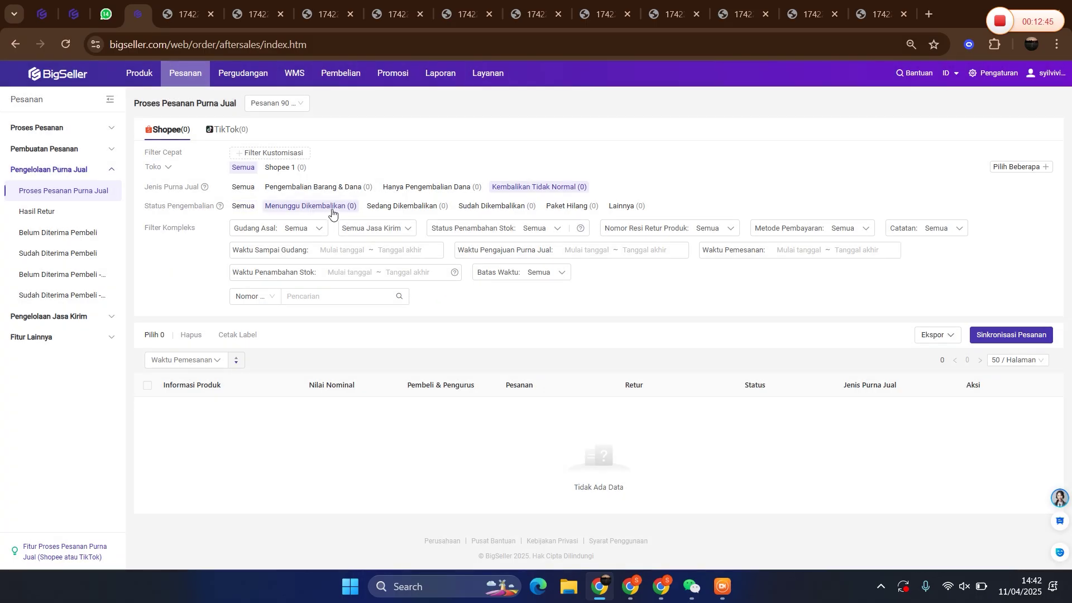
left_click_drag(142, 208, 201, 206)
left_click(150, 222)
left_click(497, 206)
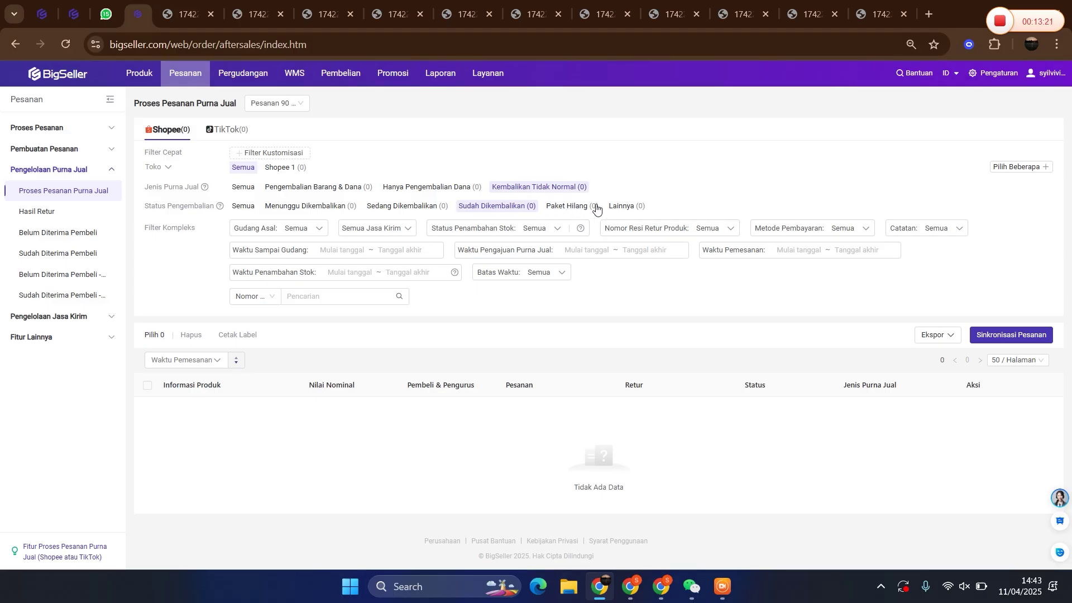
left_click(619, 210)
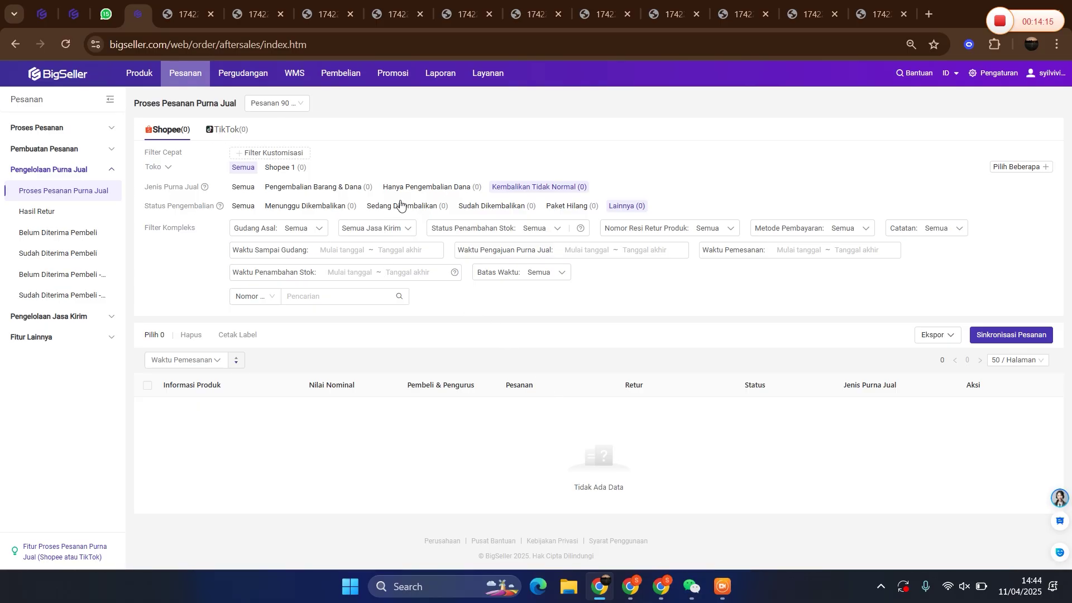
View Pengembalian Dana Telah Disetujui under Hanya Pengembalian Dana, and switch the after-sales type to Pengembalian Barang & Dana
left_click(412, 188)
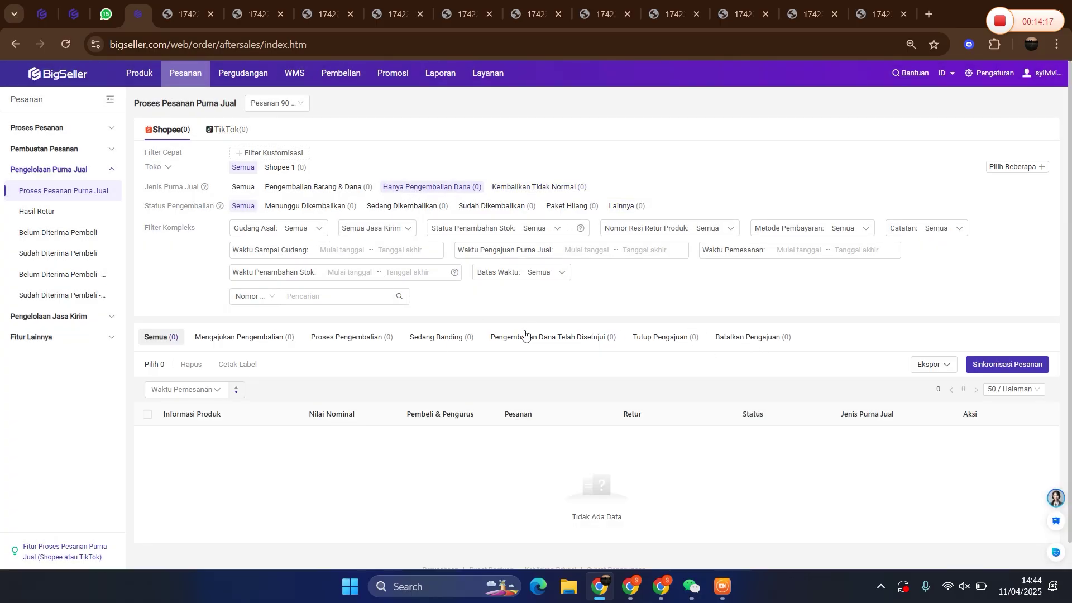
left_click(536, 339)
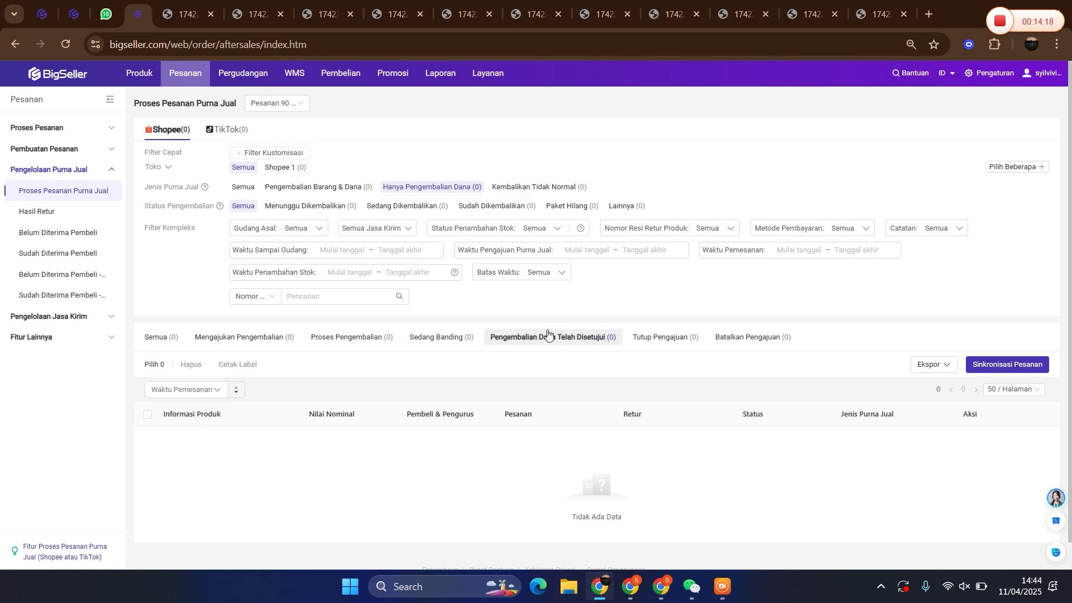
left_click(281, 190)
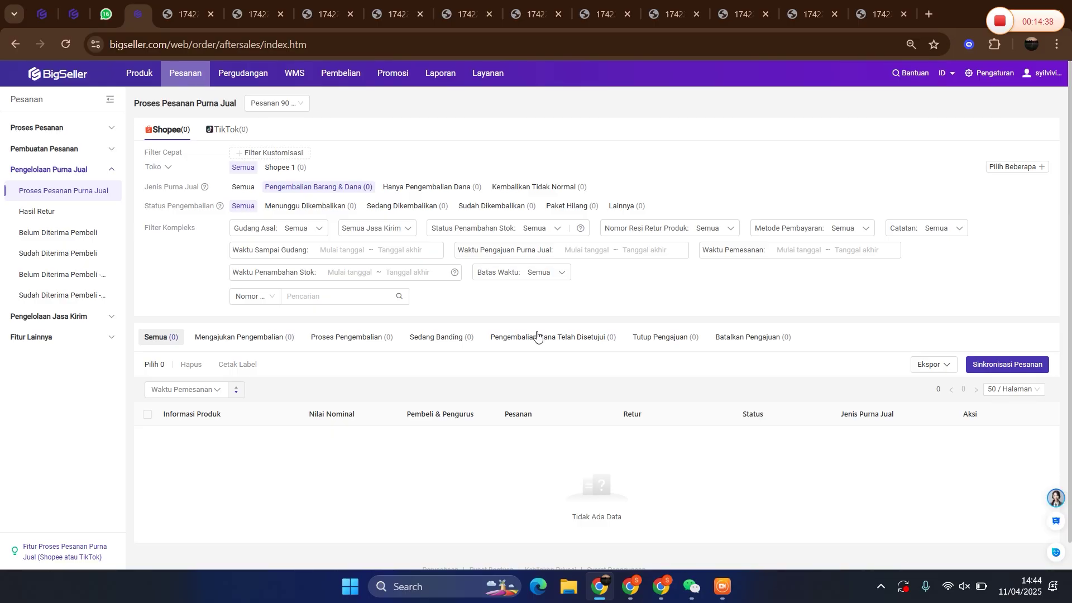
Examine the Hasil Retur page, including its Aksi column, and look over the available Pergudangan functions
left_click(35, 211)
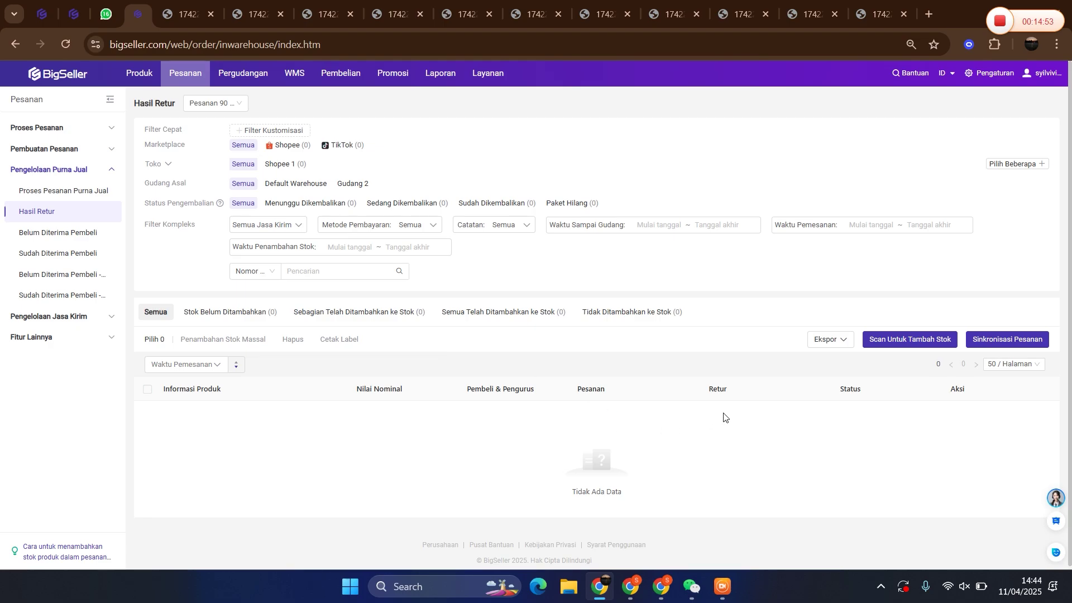
left_click_drag(945, 394, 968, 397)
left_click(958, 445)
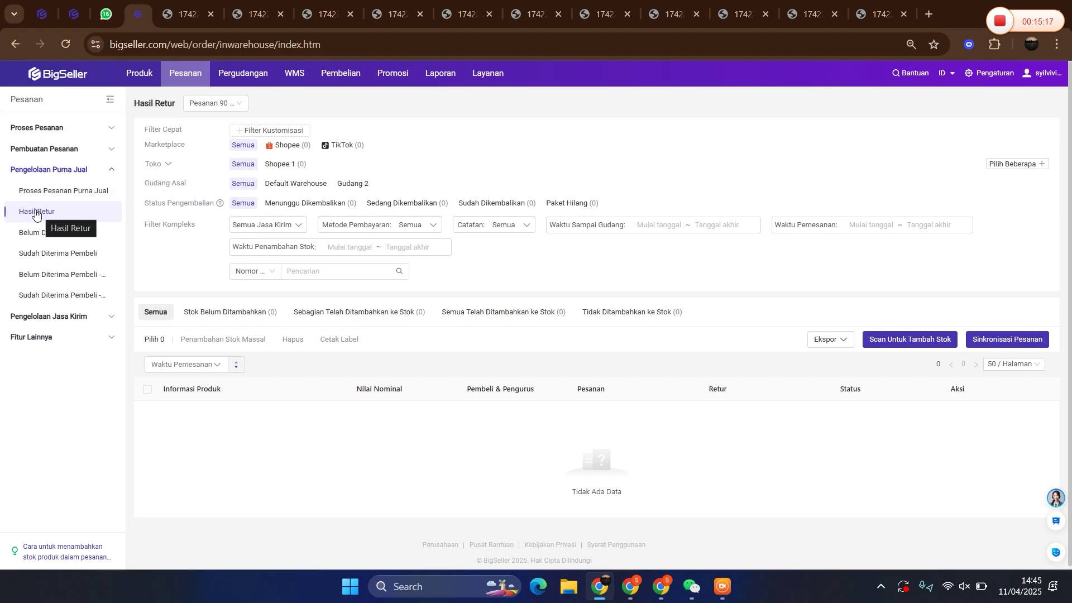
mouse_move(250, 78)
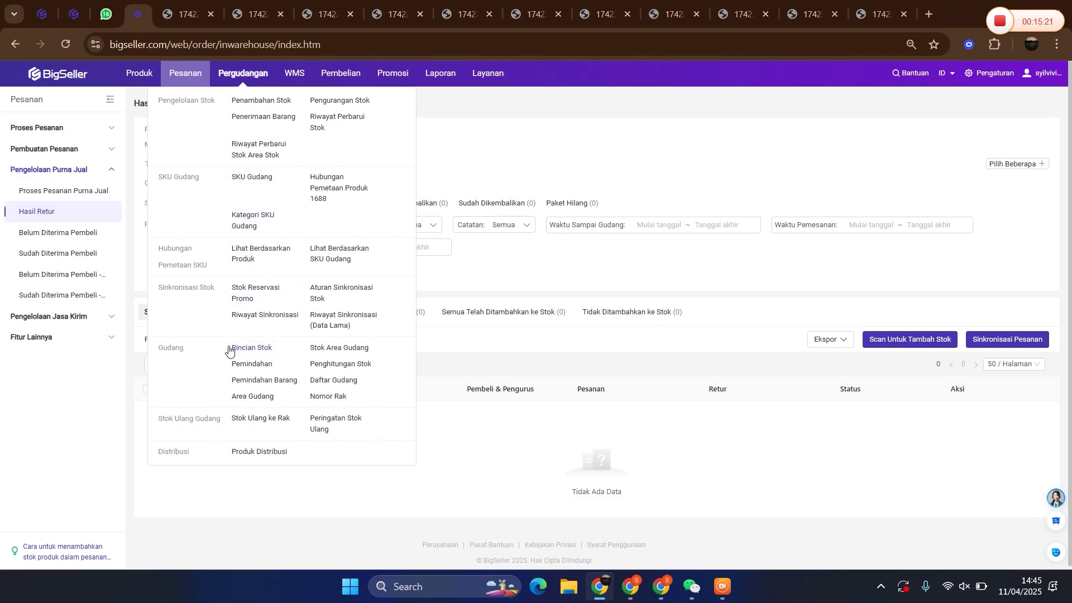
Review the example images for appealing a Mengajukan Pengembalian order, from the Ajukan Banding action and form to the Sedang Banding list
left_click(746, 14)
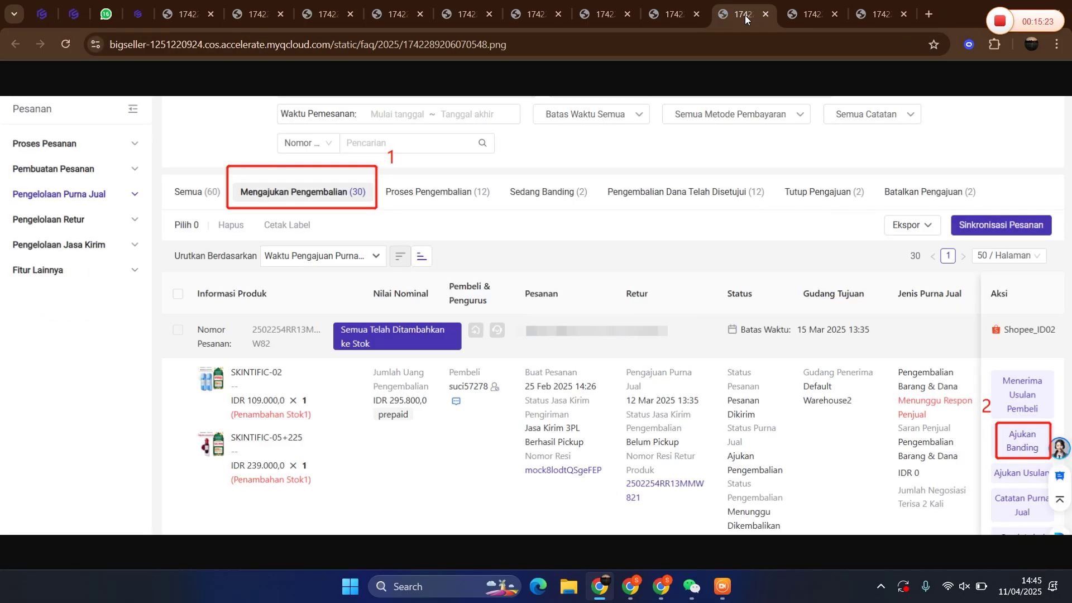
left_click(802, 6)
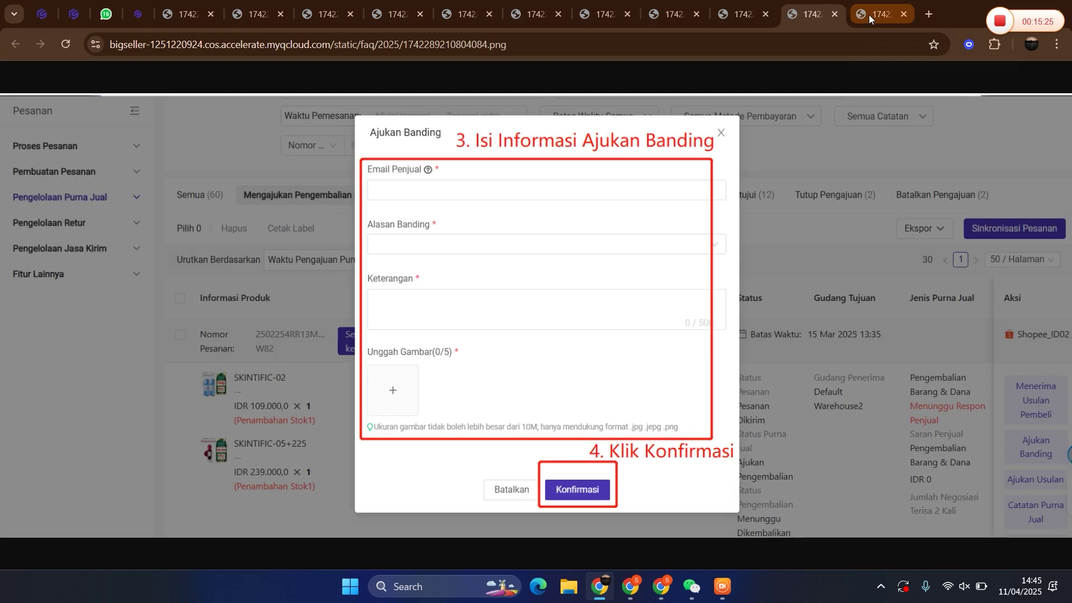
left_click(868, 14)
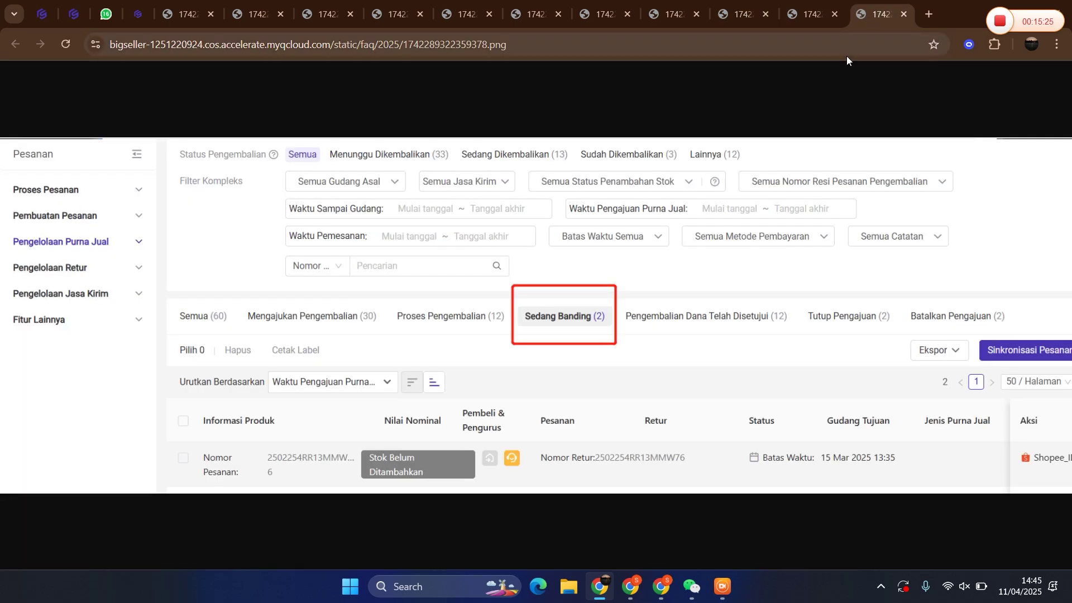
Return to the Hasil Retur page, view its Scan Untuk Tambah Stok form and close it again
left_click(130, 14)
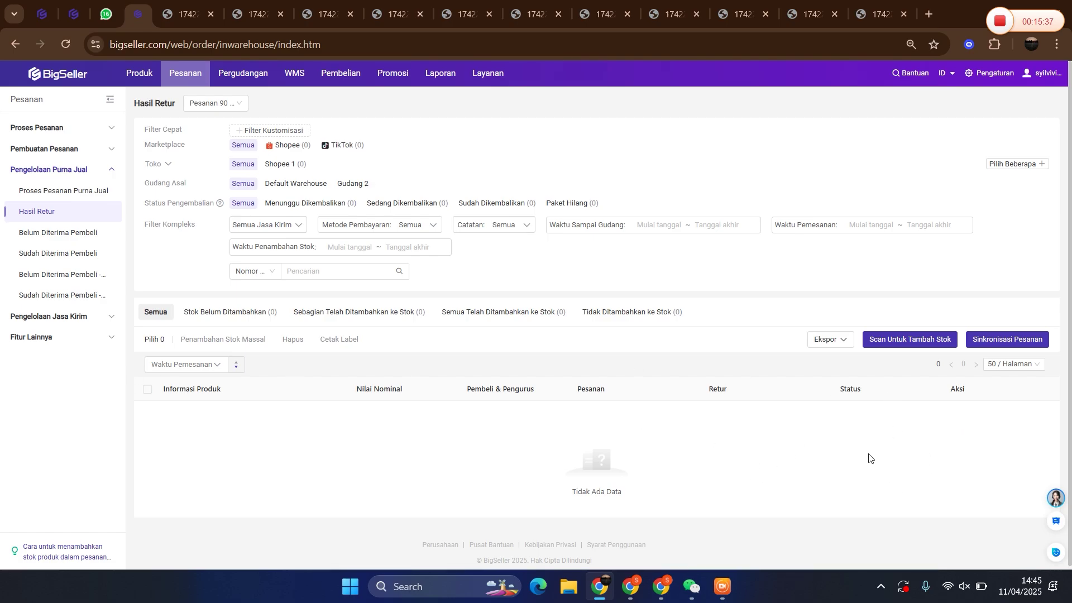
left_click(897, 342)
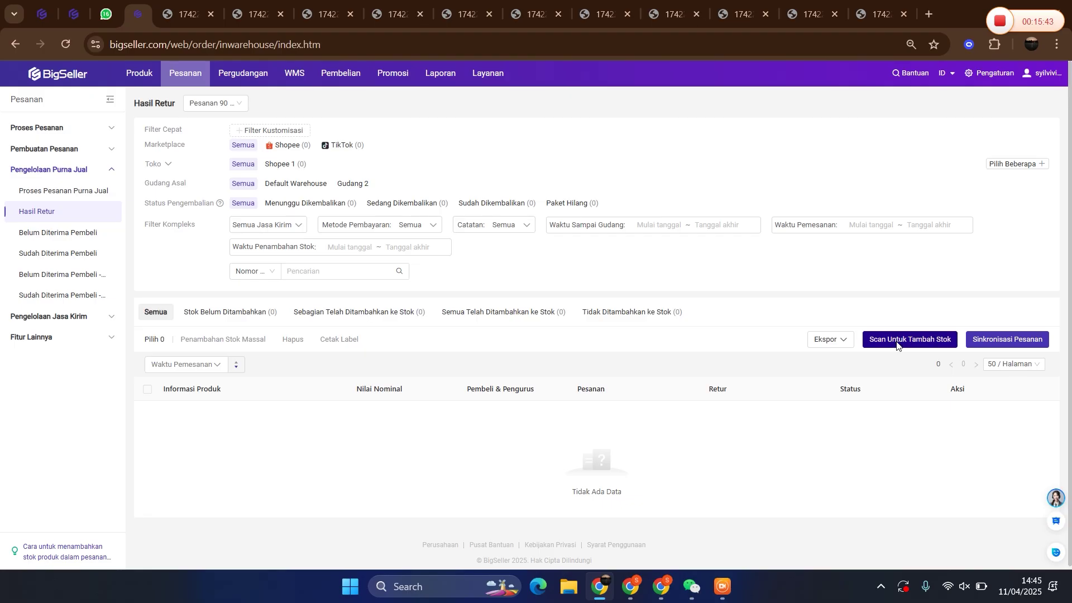
left_click(284, 222)
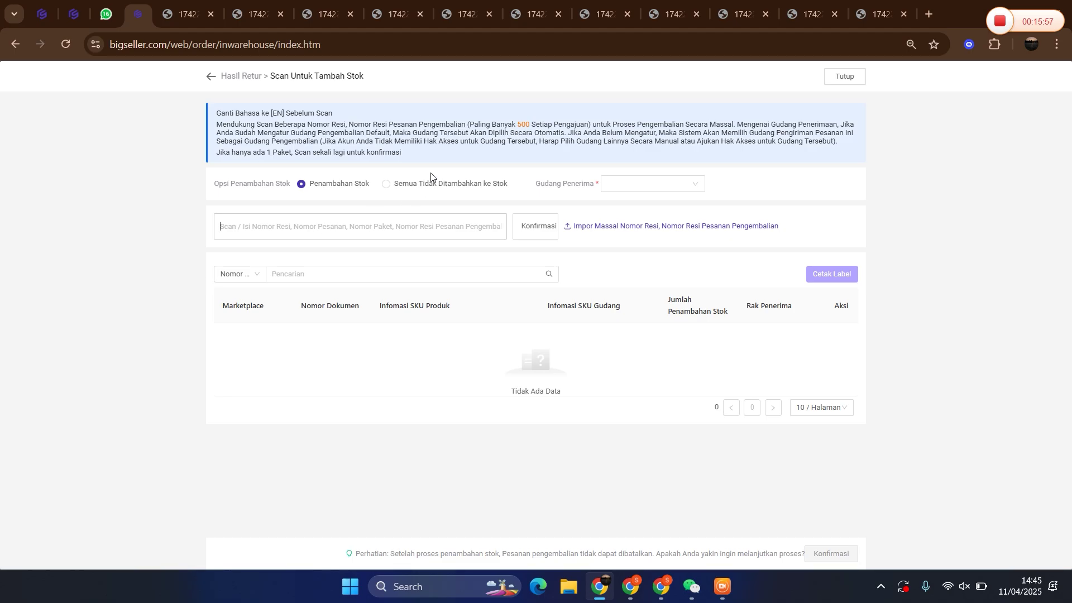
left_click(829, 83)
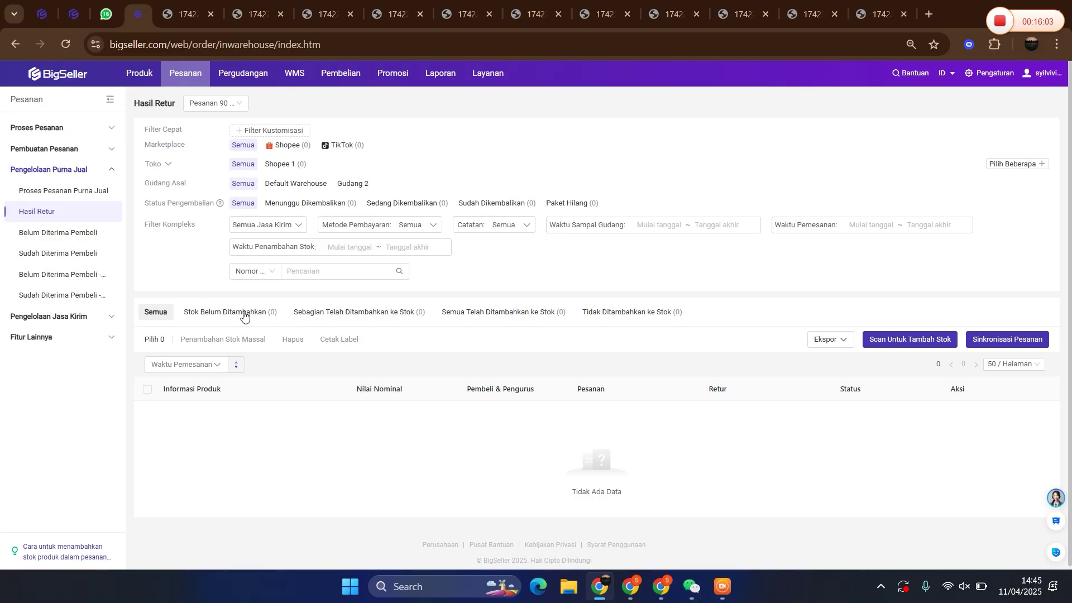
View the Hasil Retur lists Stok Belum Ditambahkan, Sebagian Telah Ditambahkan ke Stok and Tidak Ditambahkan ke Stok
left_click(213, 314)
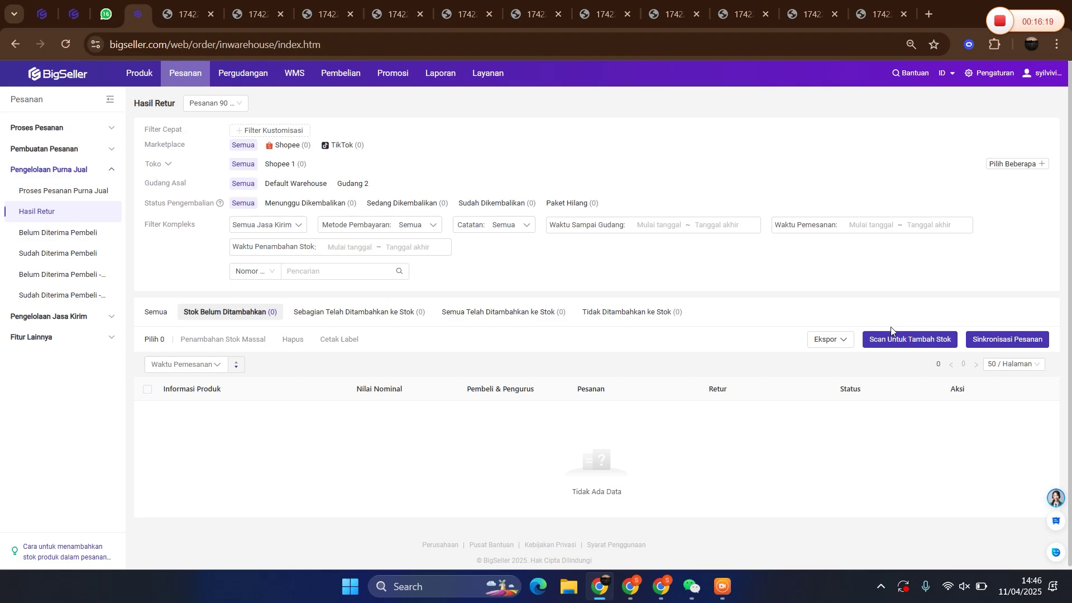
left_click(387, 316)
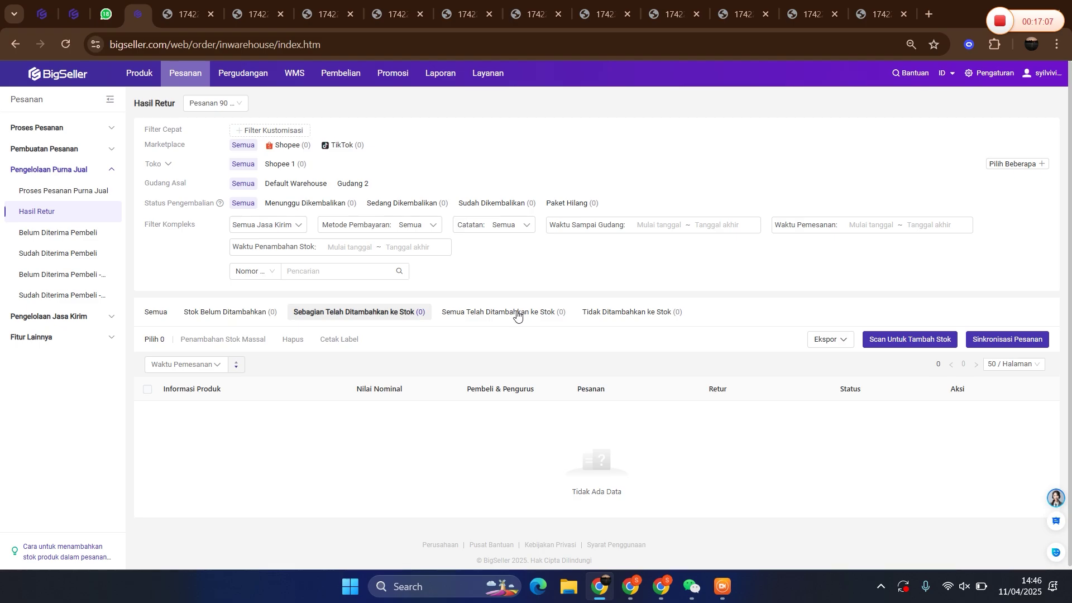
left_click(626, 318)
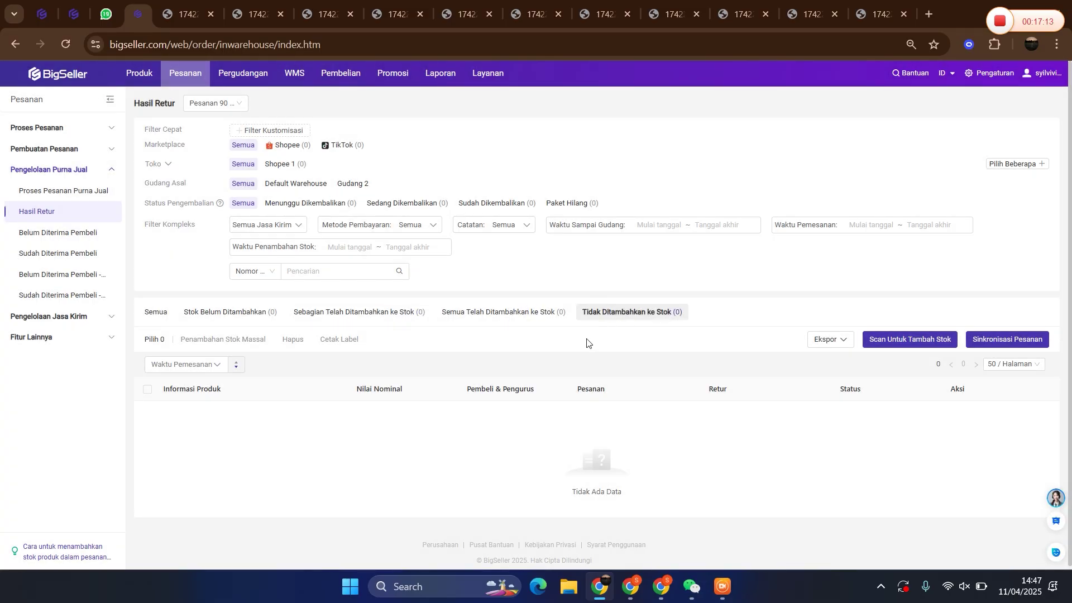
Review Opsi Penambahan Stok in Scan Untuk Tambah Stok, choosing Semua Tidak Ditambahkan ke Stok, and close the form without confirming
mouse_move(252, 78)
left_click(908, 340)
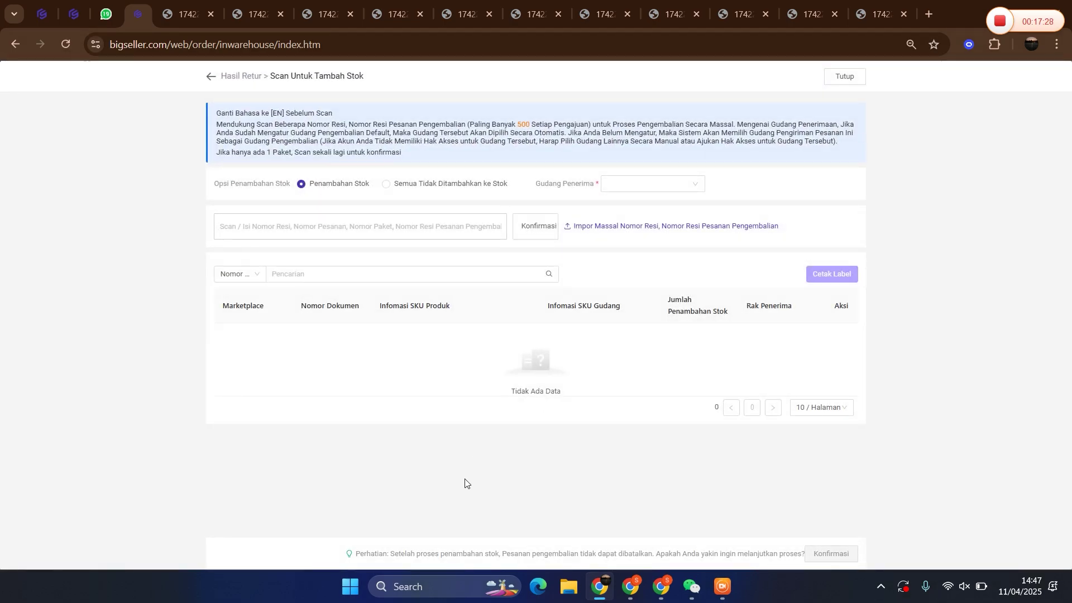
left_click_drag(218, 182, 292, 184)
left_click(223, 193)
left_click(385, 192)
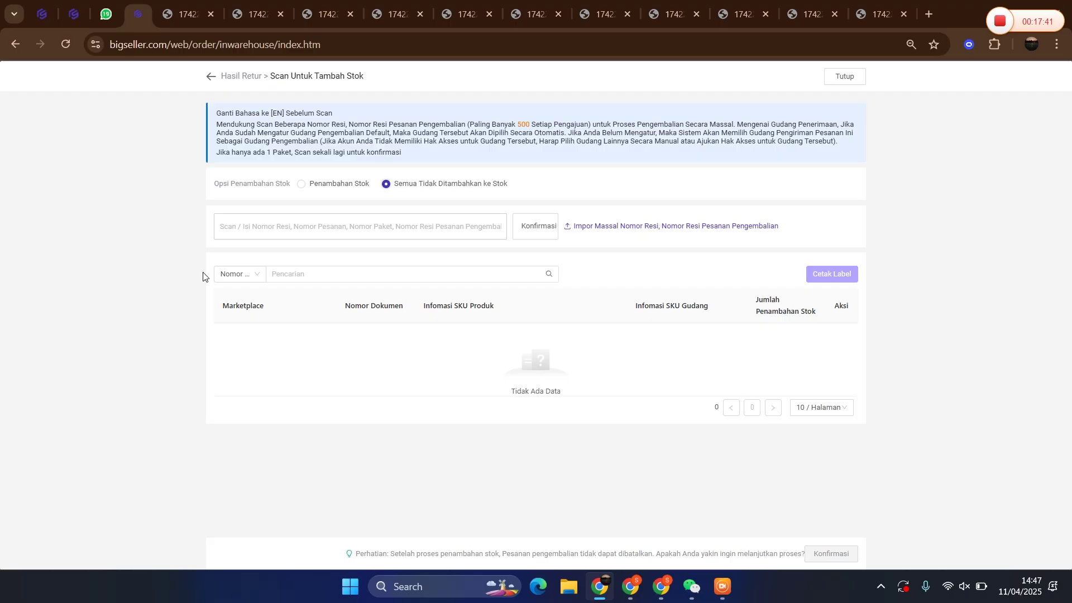
left_click(847, 78)
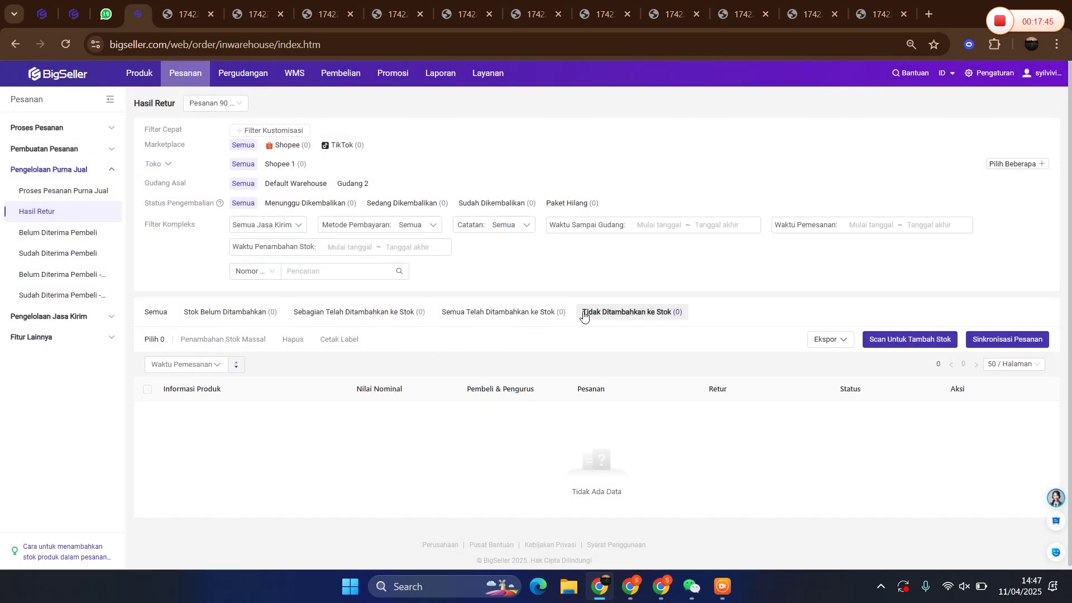
Reopen Scan Untuk Tambah Stok from the Tidak Ditambahkan ke Stok list and examine the Jumlah Penambahan Stok column
left_click_drag(588, 324, 674, 325)
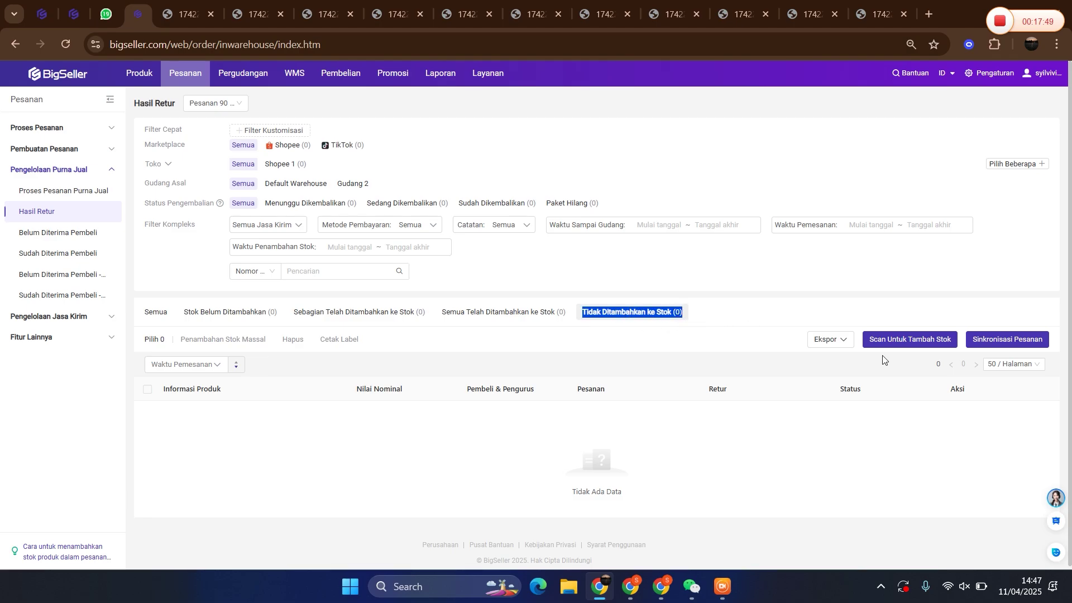
left_click(900, 340)
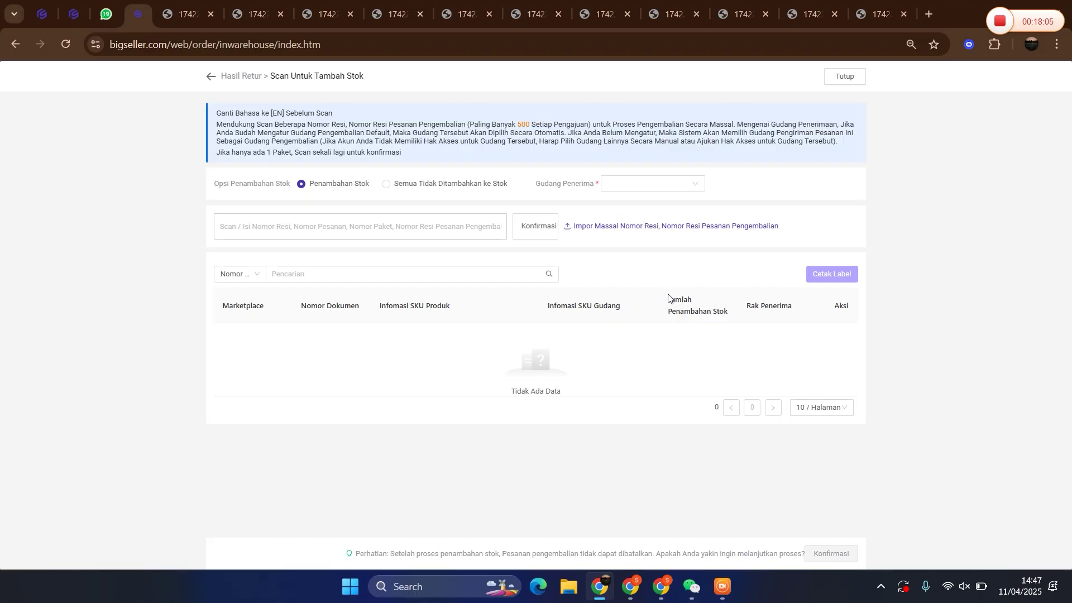
left_click_drag(668, 301, 732, 311)
left_click(696, 346)
left_click_drag(661, 301, 741, 318)
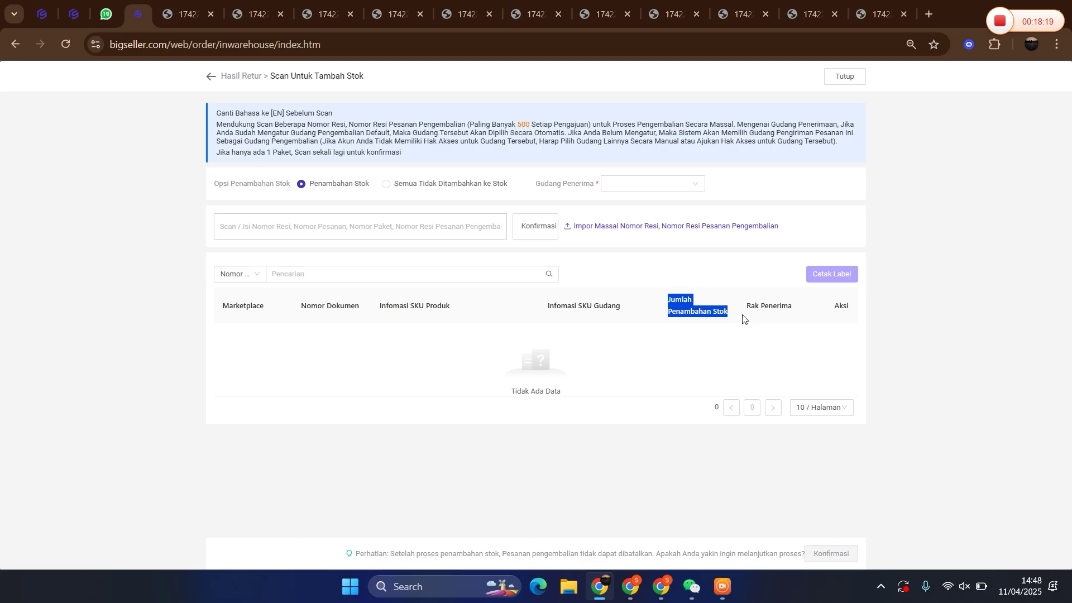
double_click(685, 330)
left_click(685, 330)
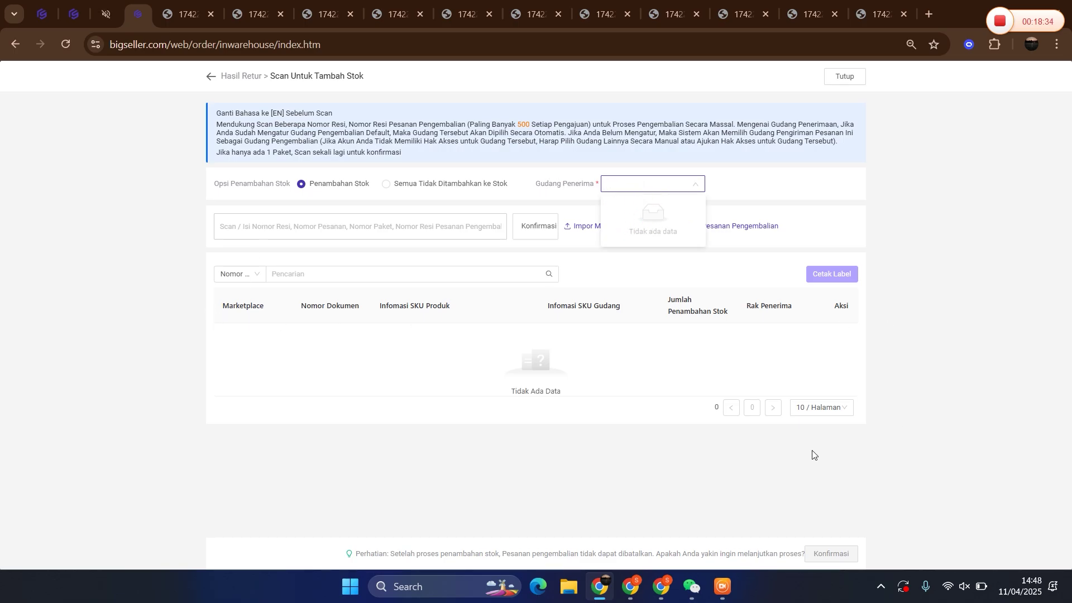
Look at the Gudang Penerima choices and the bulk tracking-number import dialog, and close the scan form without importing
left_click(636, 184)
left_click(611, 291)
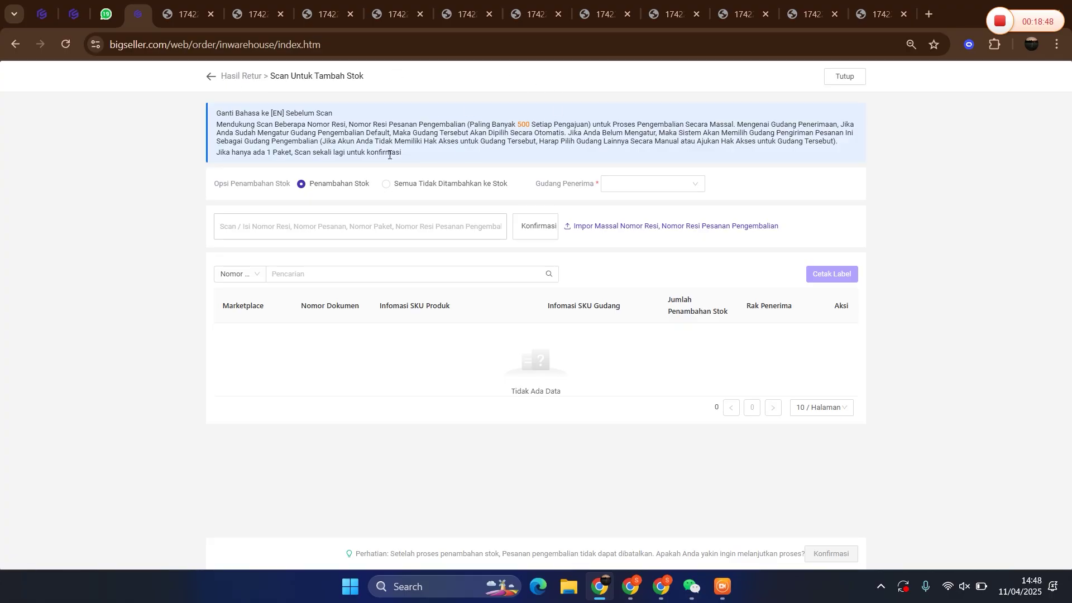
left_click(612, 226)
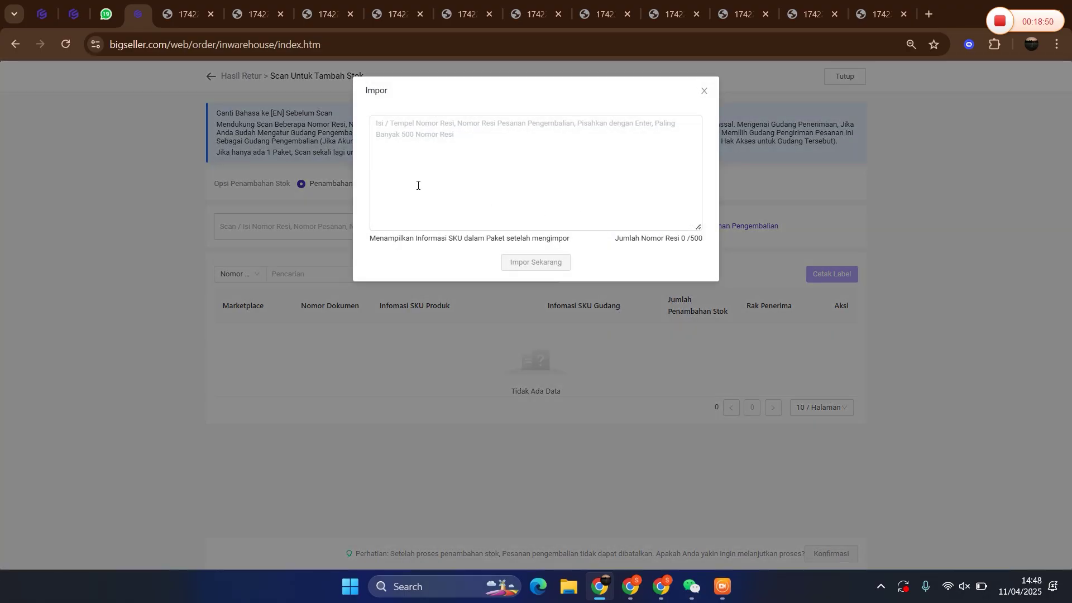
left_click(377, 125)
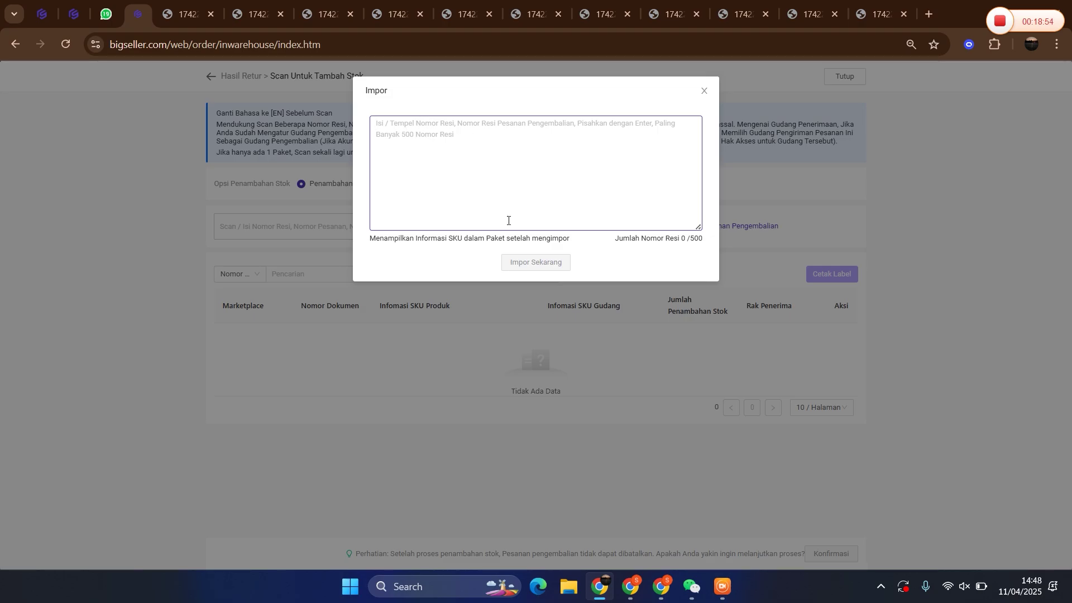
left_click(704, 91)
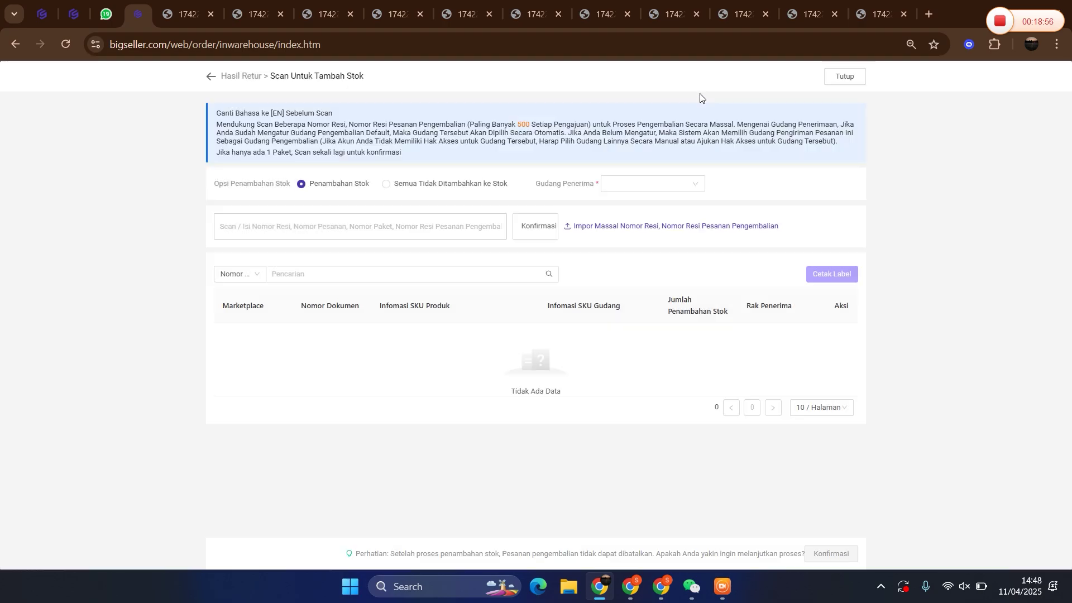
left_click(846, 77)
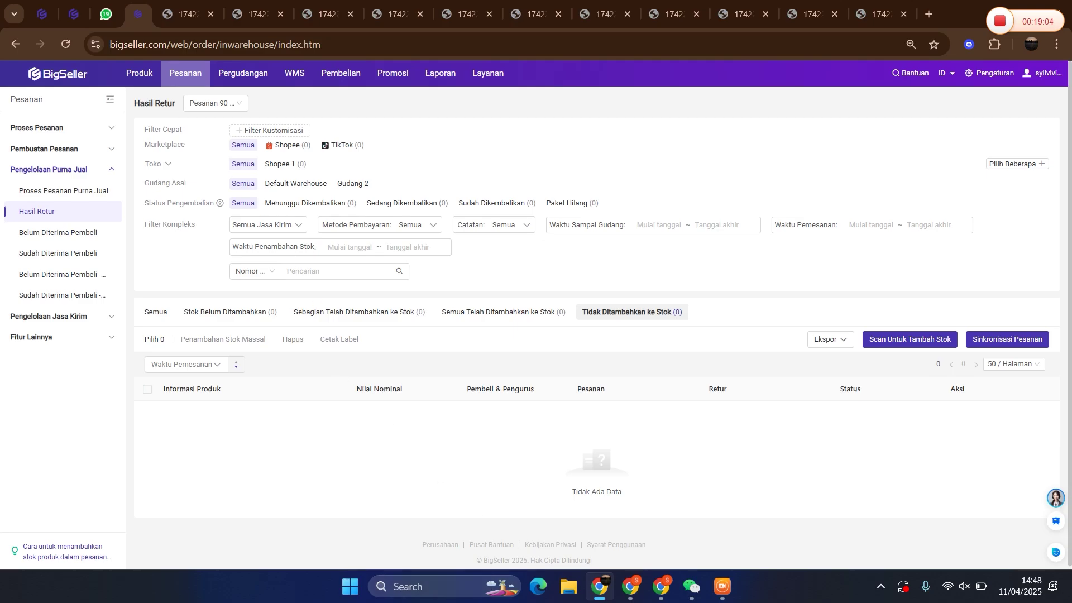
Look through the Hasil Retur filter options for Jasa Kirim, Metode Pembayaran, Catatan and Waktu Sampai Gudang
left_click(261, 231)
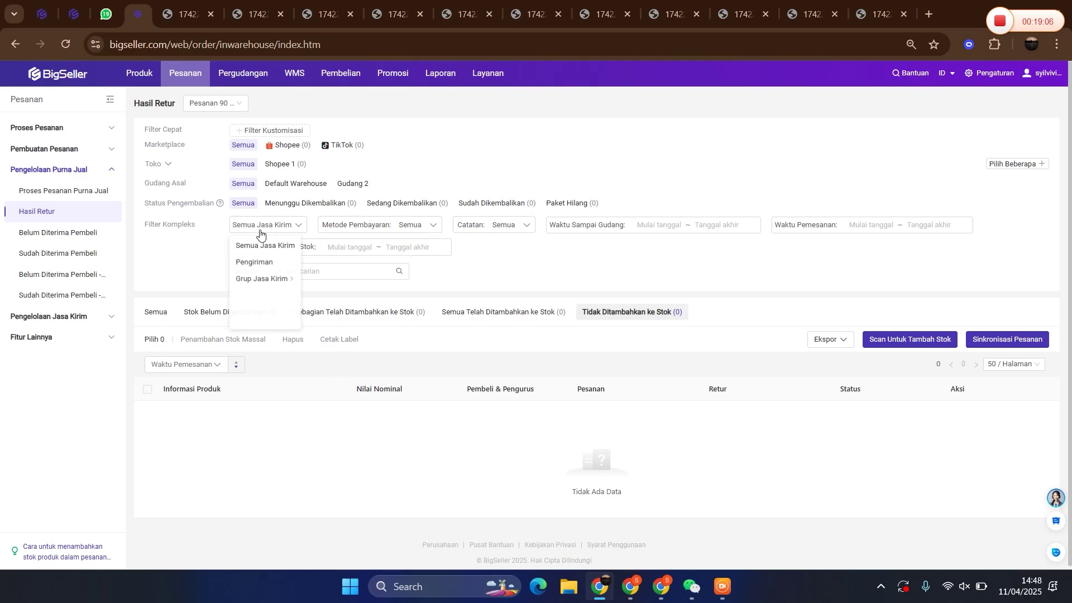
left_click(410, 224)
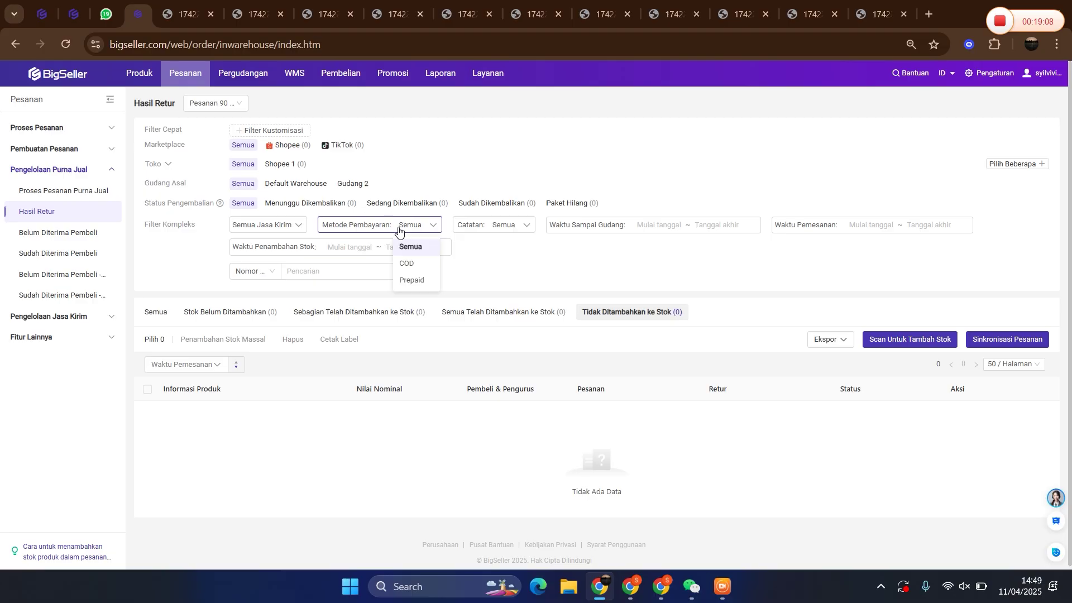
left_click(525, 225)
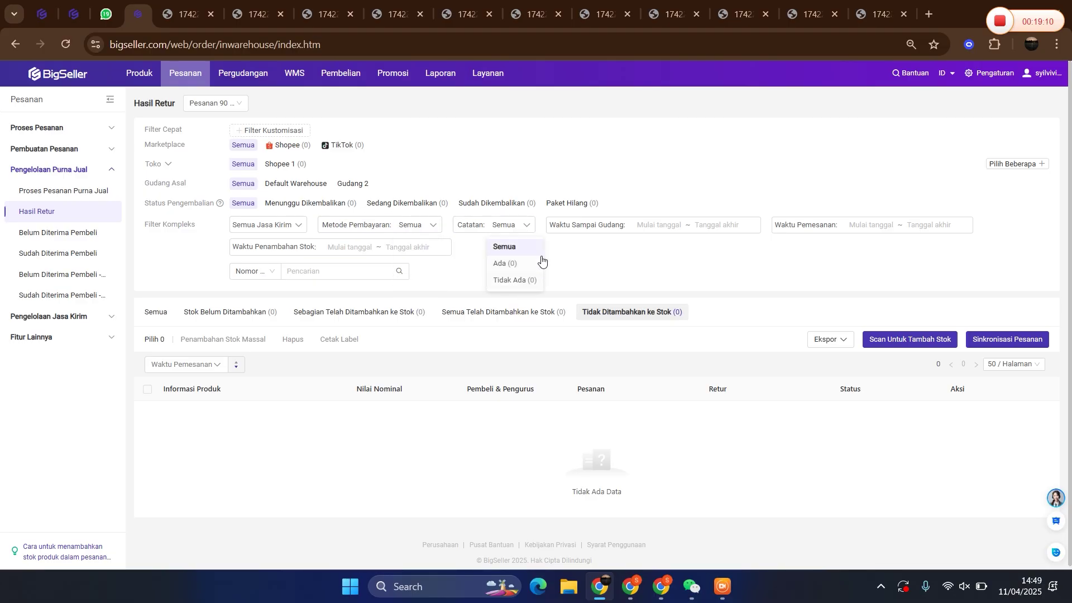
left_click(649, 225)
left_click(641, 209)
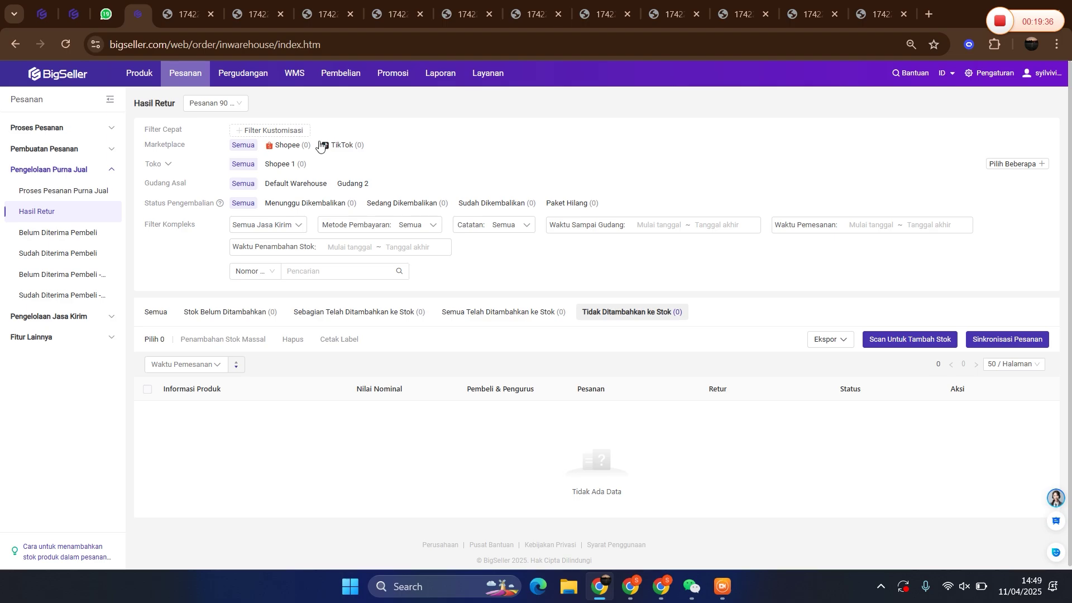
Go through all four stock-addition status lists of Hasil Retur and look at the available sorting options
left_click(210, 317)
left_click(350, 314)
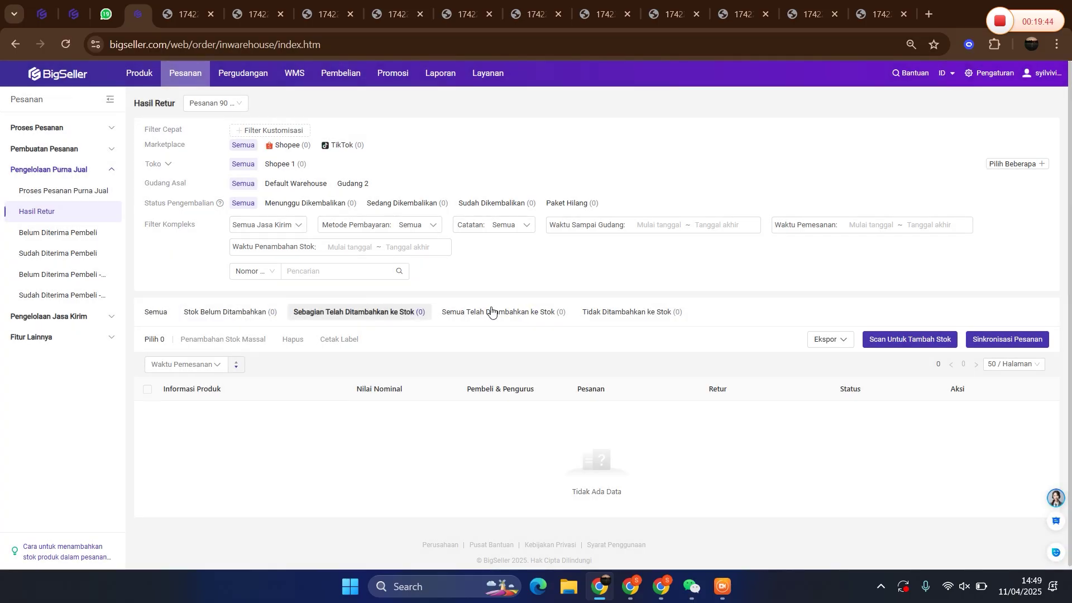
left_click(491, 312)
left_click(614, 312)
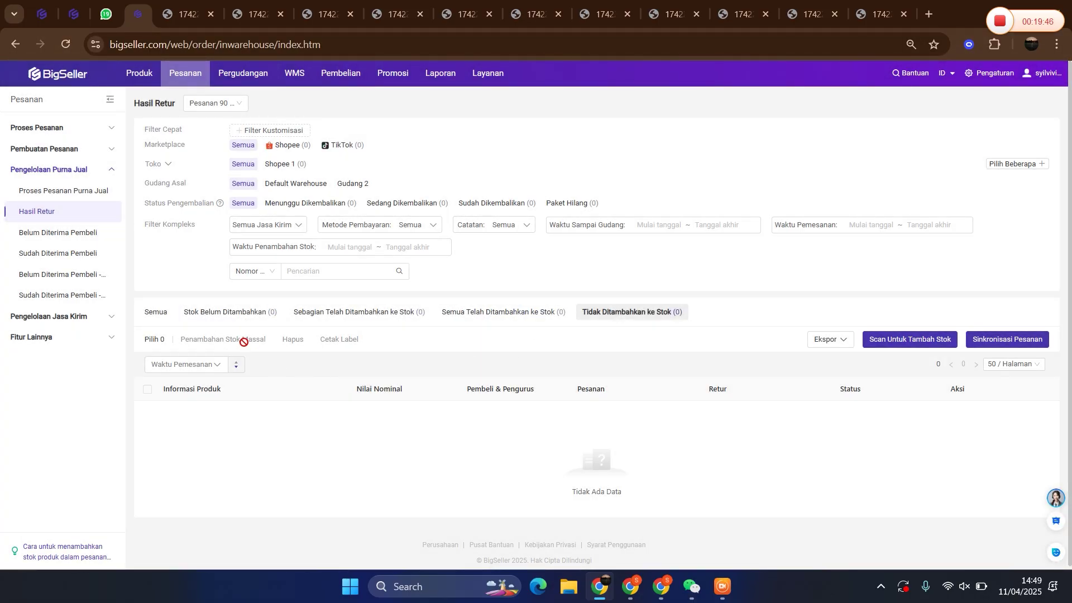
left_click(200, 371)
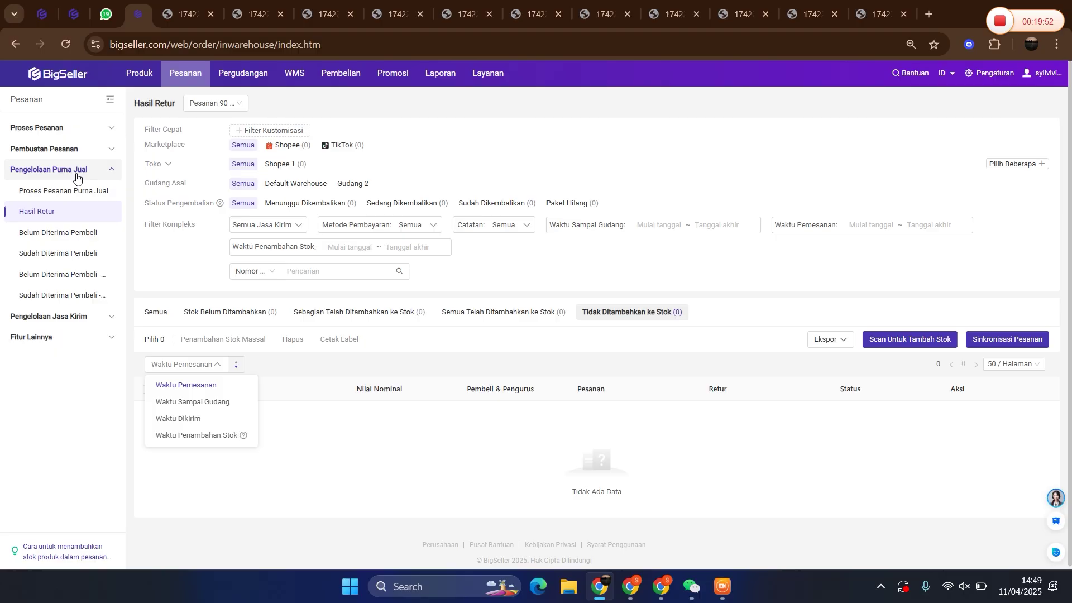
left_click(60, 438)
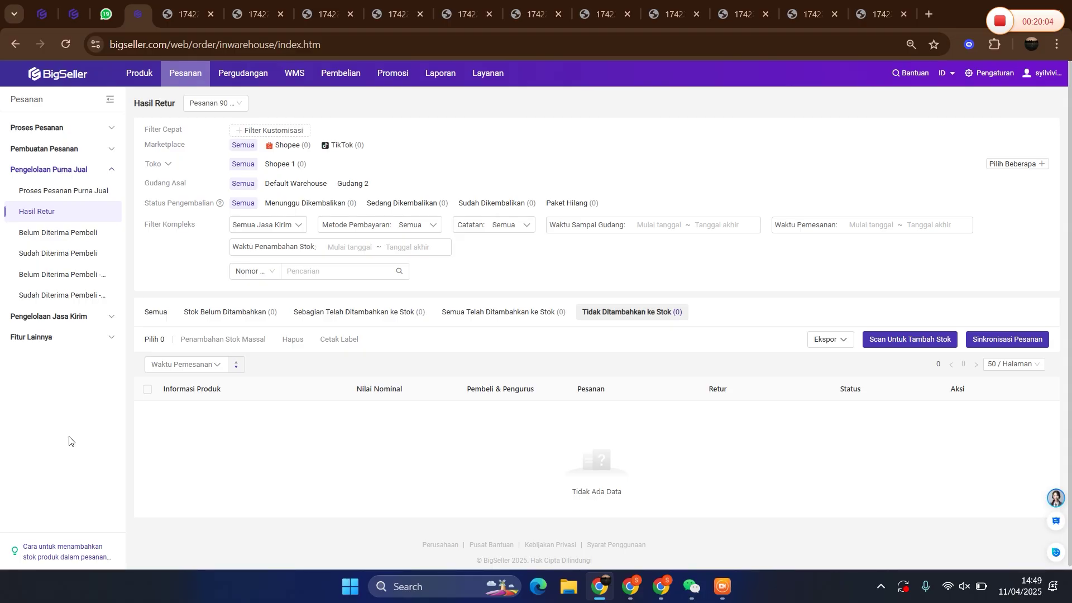
Go to Kelola Peran in the sub-account settings and open the role PERAN 3 for editing
left_click(996, 73)
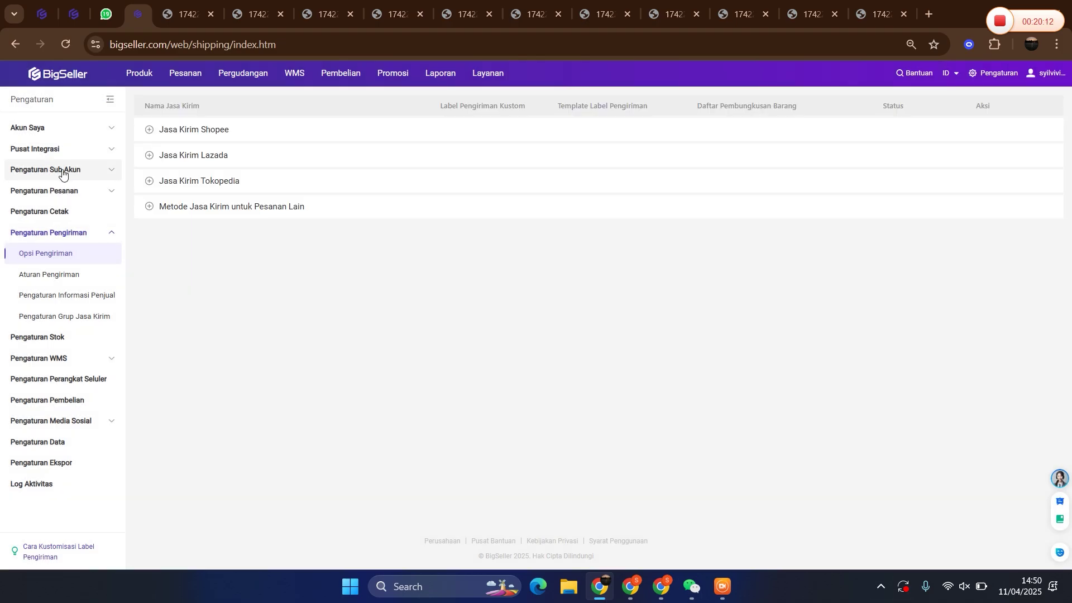
left_click(65, 170)
left_click(63, 192)
left_click(45, 211)
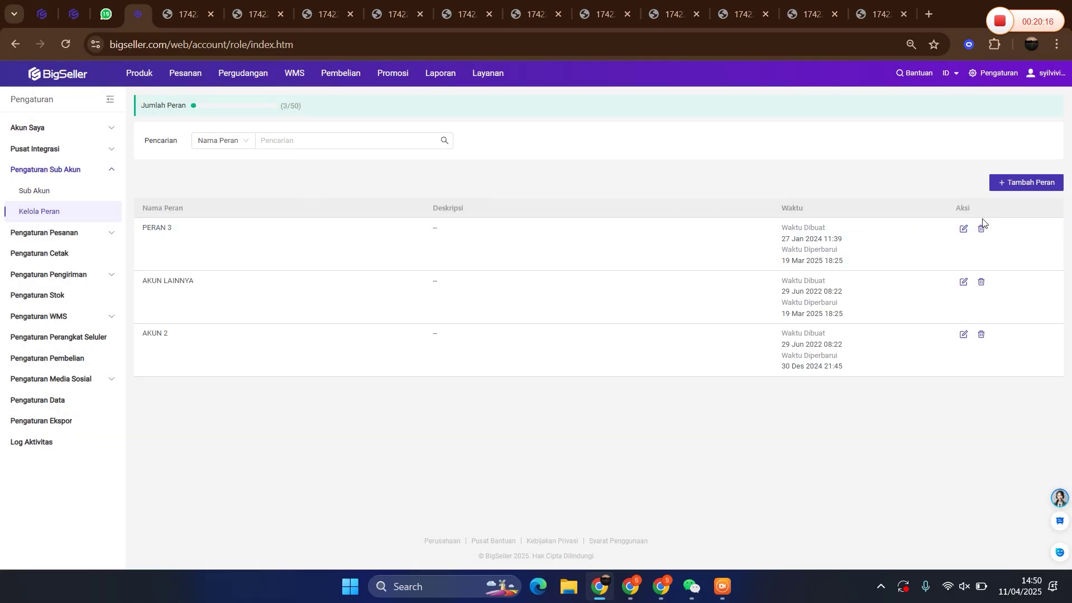
left_click(964, 228)
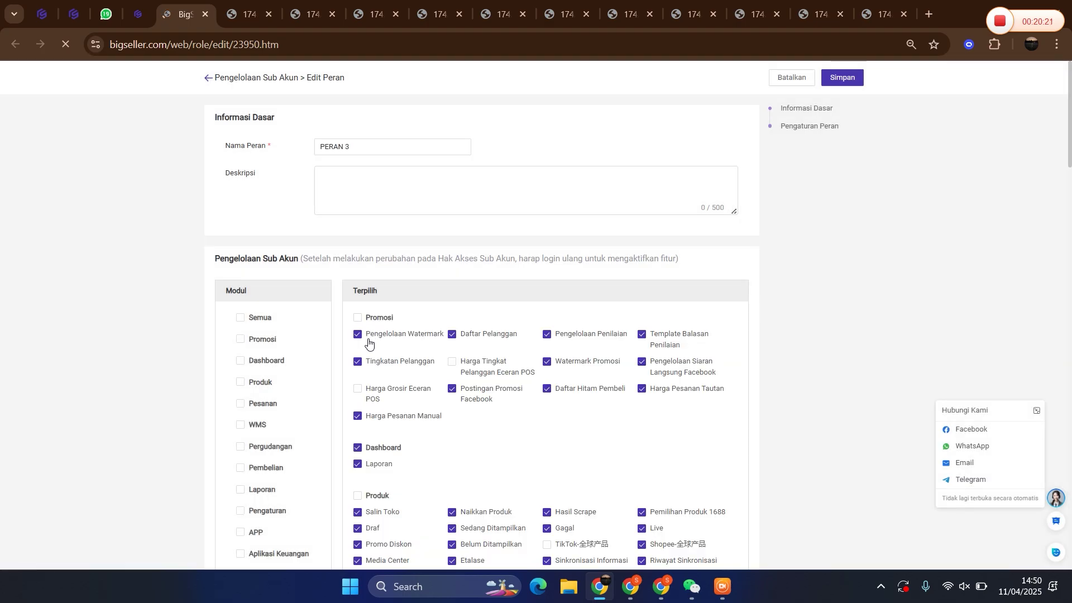
Select all modules, find the "purna jual" permissions, keep Pengelolaan Purna Jual - Proses Pesanan Purna Jual enabled, and save the role
left_click(241, 318)
key("ctrl+f")
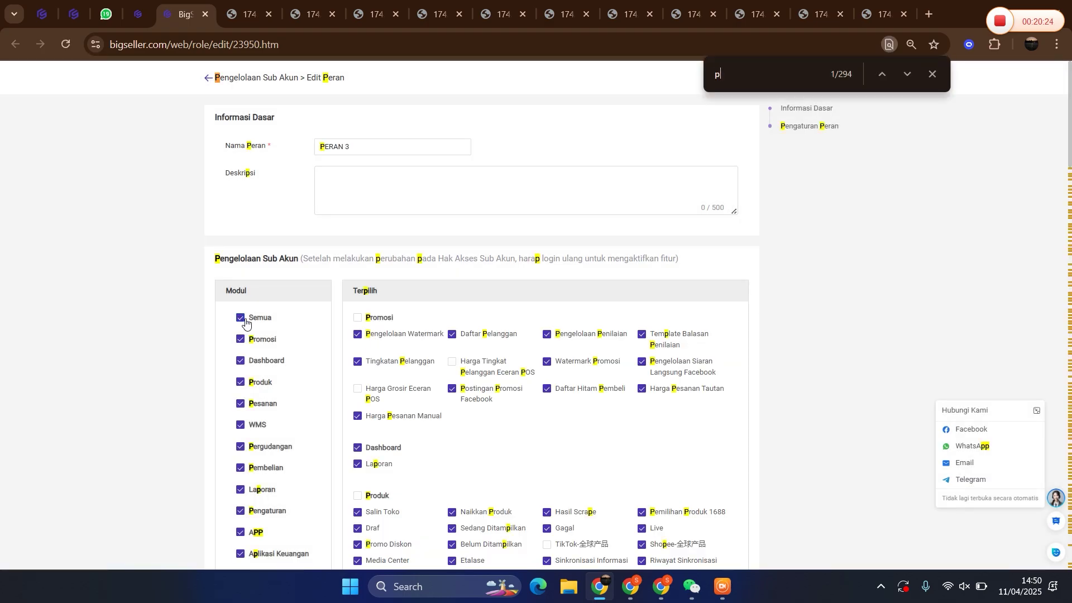
type("purna jual")
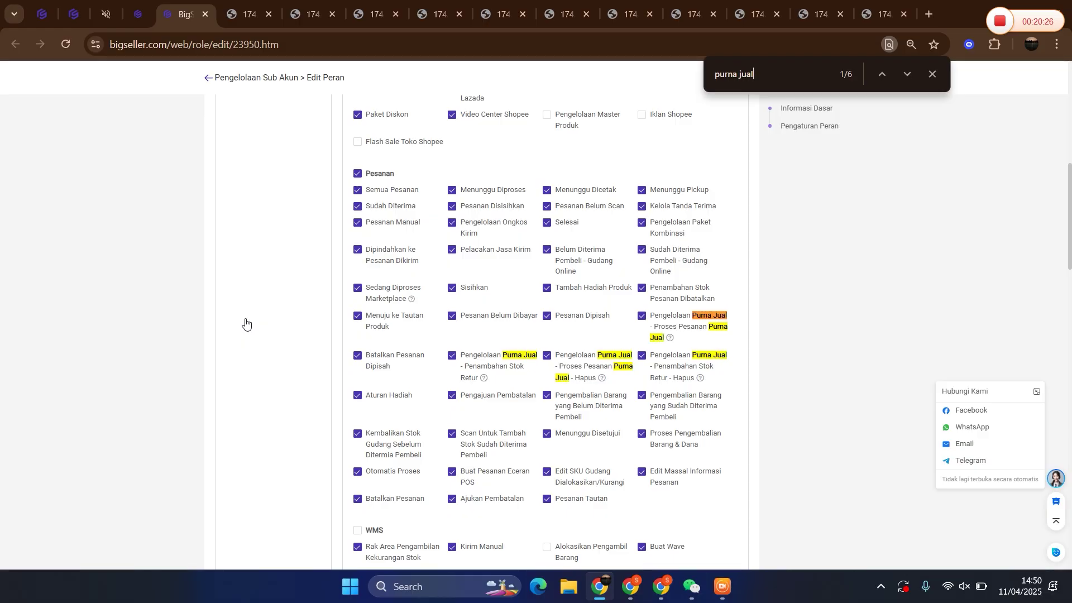
left_click(649, 327)
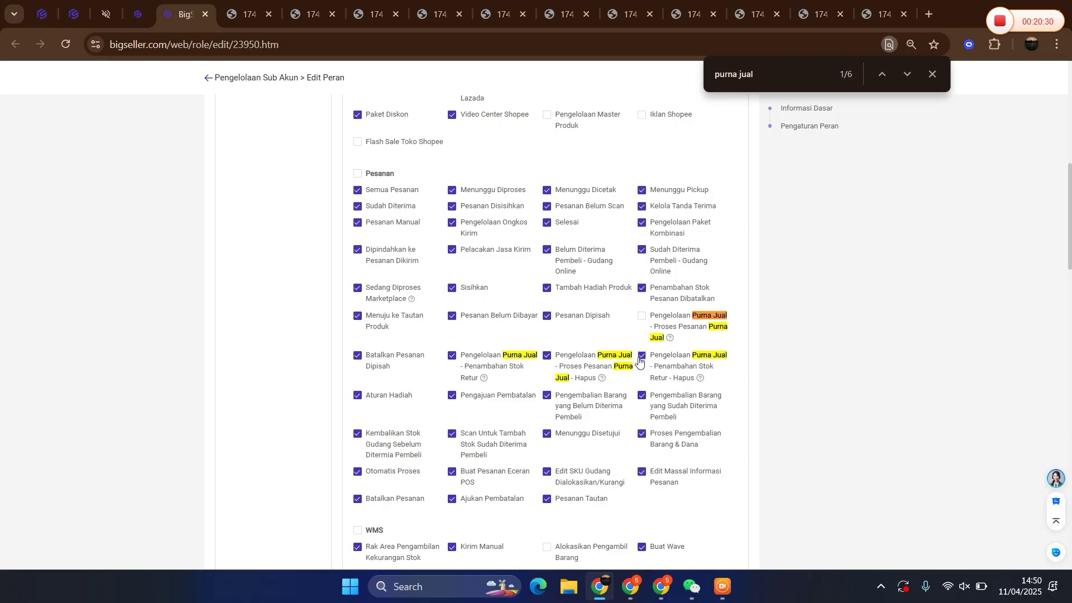
left_click(642, 317)
left_click(932, 74)
left_click(838, 78)
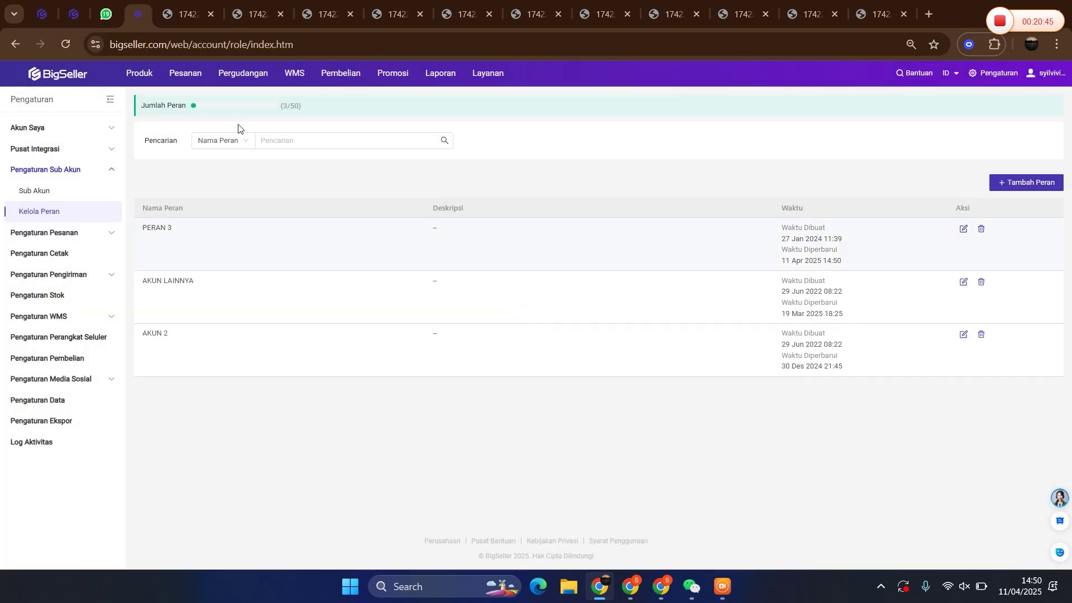
Return to Proses Pesanan Purna Jual and show the Hubungi Kami contact options, including WhatsApp
mouse_move(196, 79)
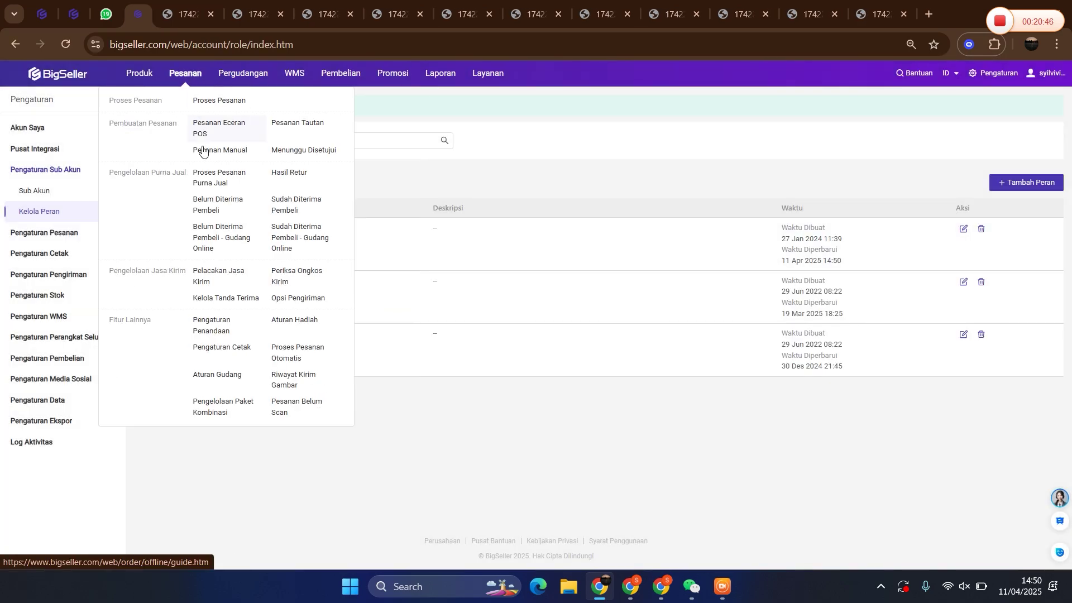
left_click(229, 186)
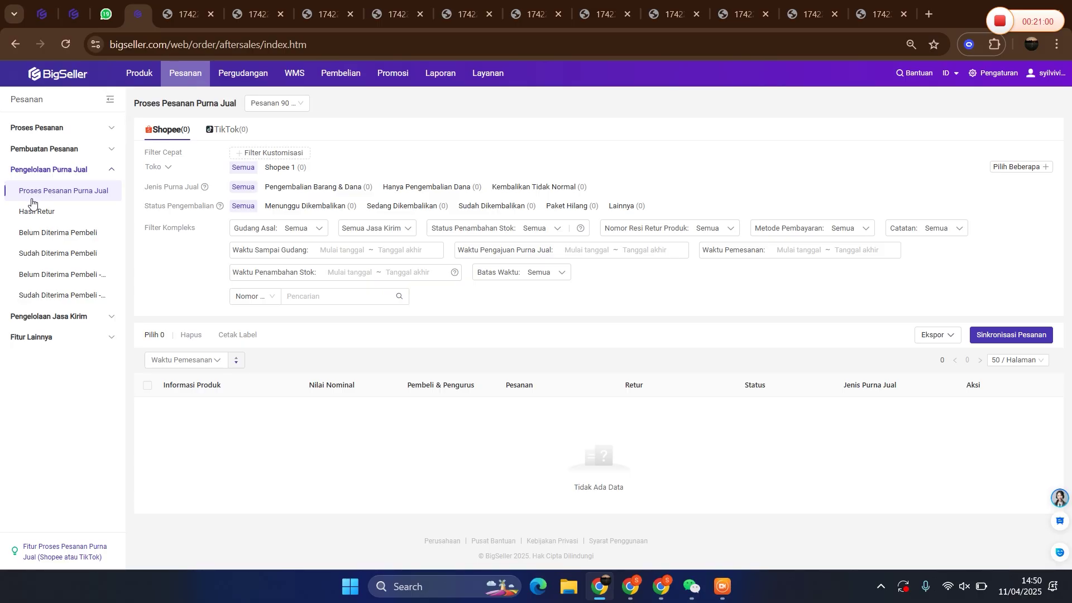
left_click(1060, 499)
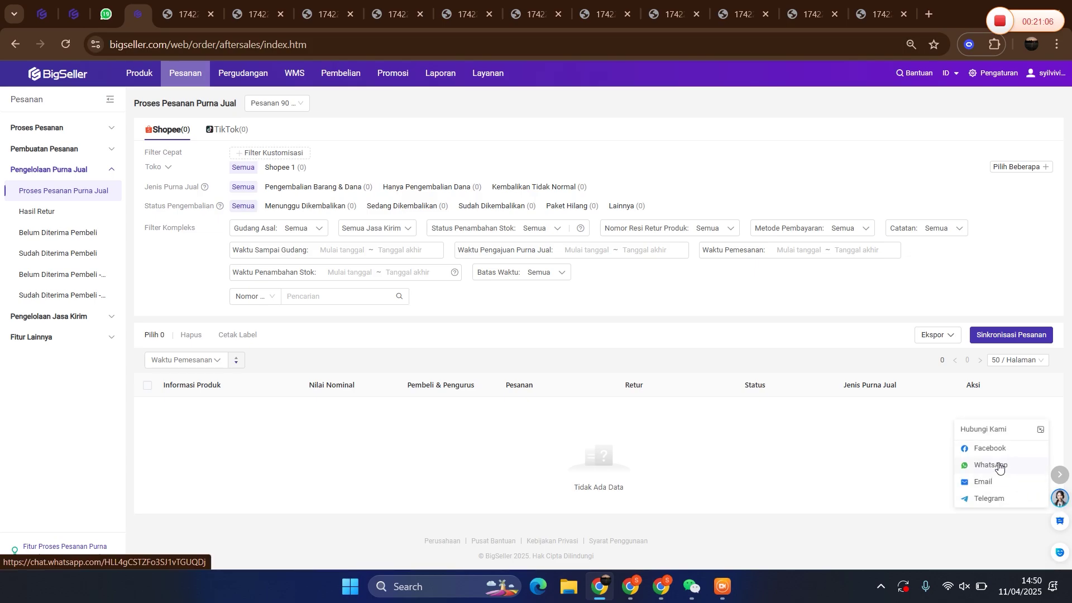